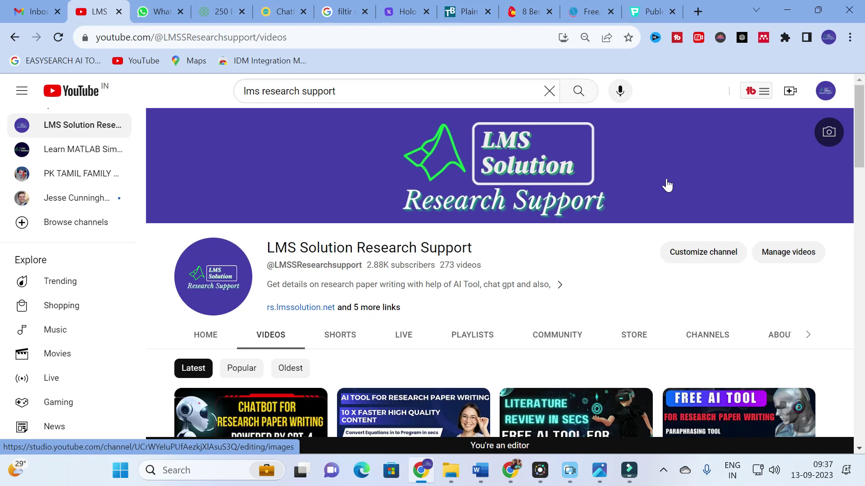
# - Bring up the open workshop image windows from the taskbar
pyautogui.click(601, 476)
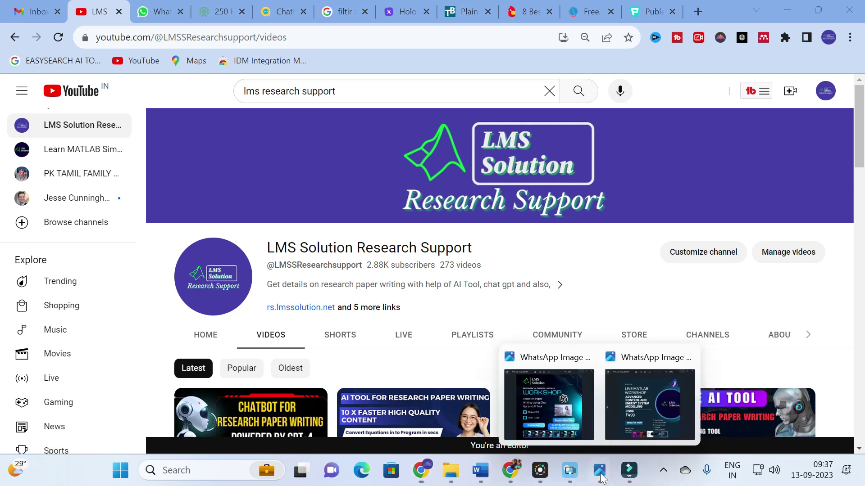
pyautogui.click(533, 407)
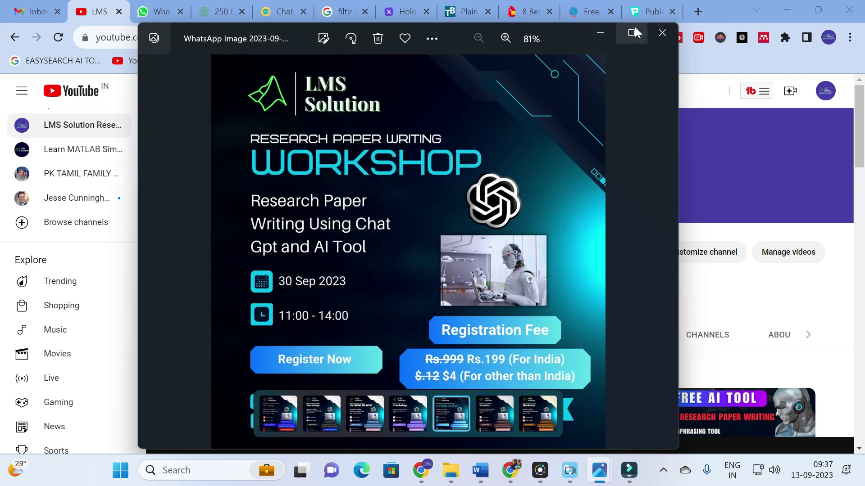
pyautogui.click(632, 32)
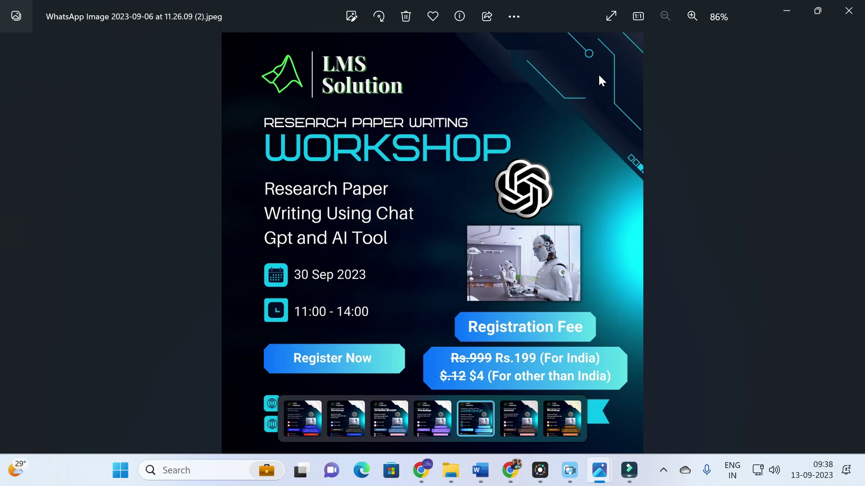
pyautogui.click(848, 9)
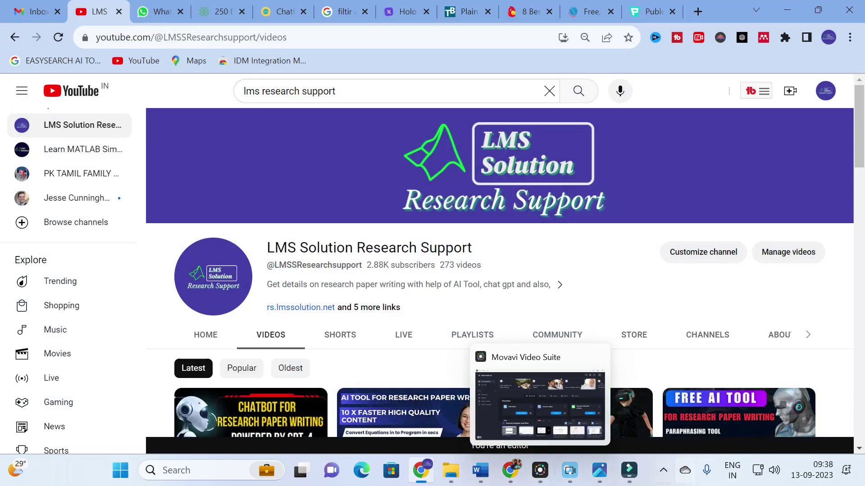
pyautogui.moveTo(615, 471)
pyautogui.click(593, 396)
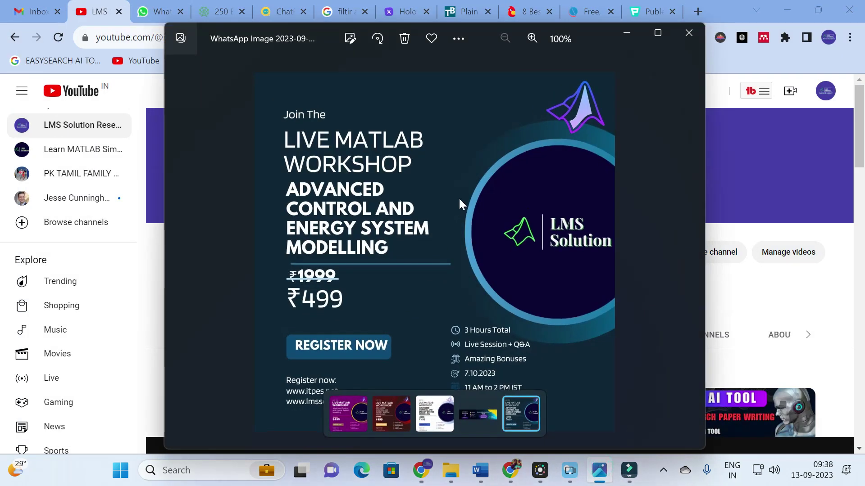
pyautogui.click(656, 34)
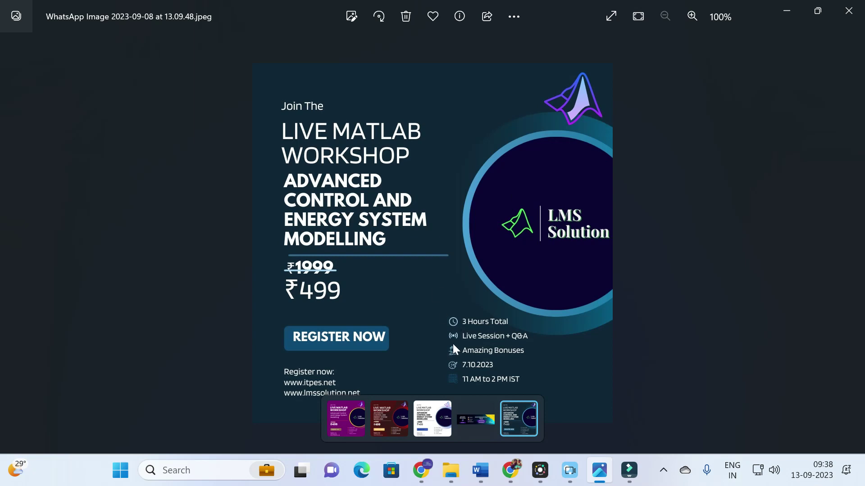
pyautogui.click(603, 472)
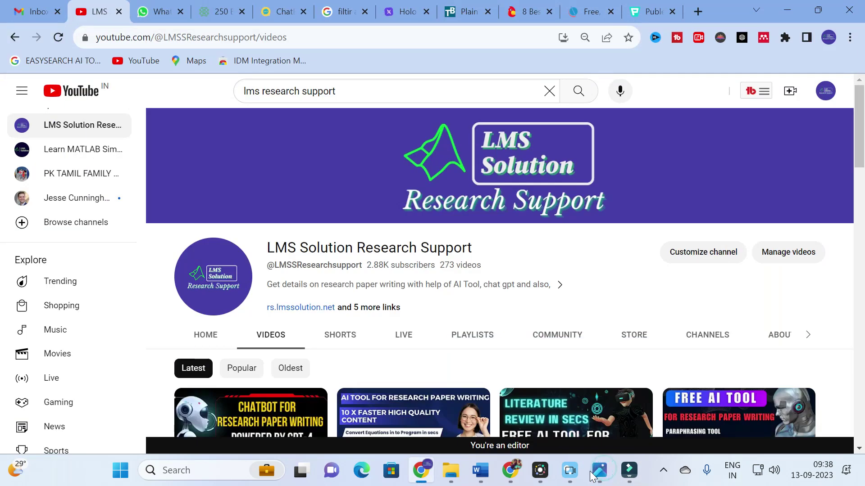
pyautogui.click(481, 470)
# - Bring the Workshop1 document forward and read through its Sessions 1–3 topics
pyautogui.click(596, 417)
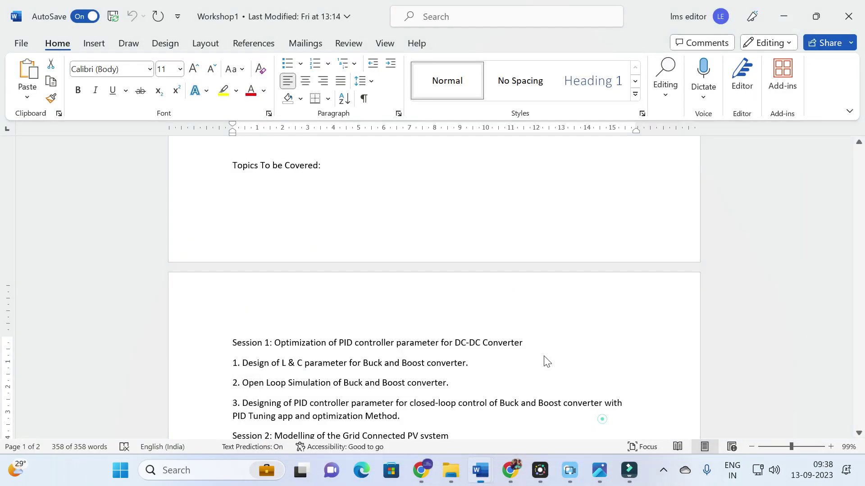
pyautogui.scroll(-3, 351, 270)
pyautogui.scroll(-6, 351, 255)
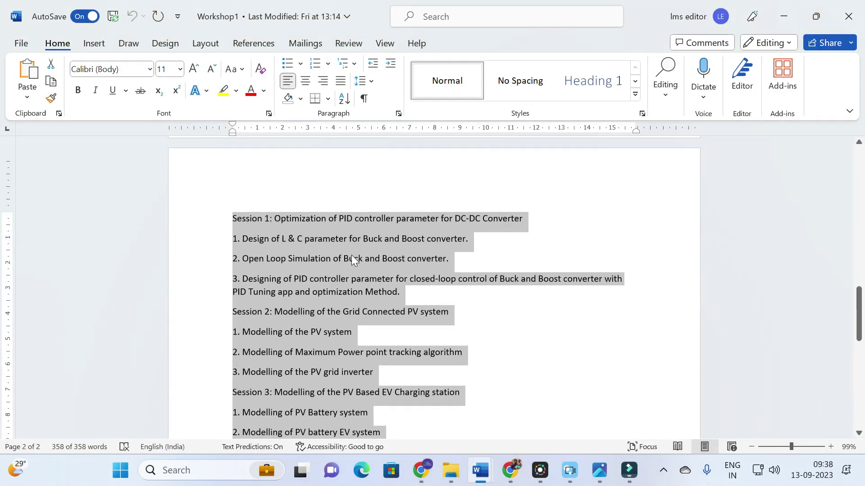
pyautogui.scroll(4, 350, 247)
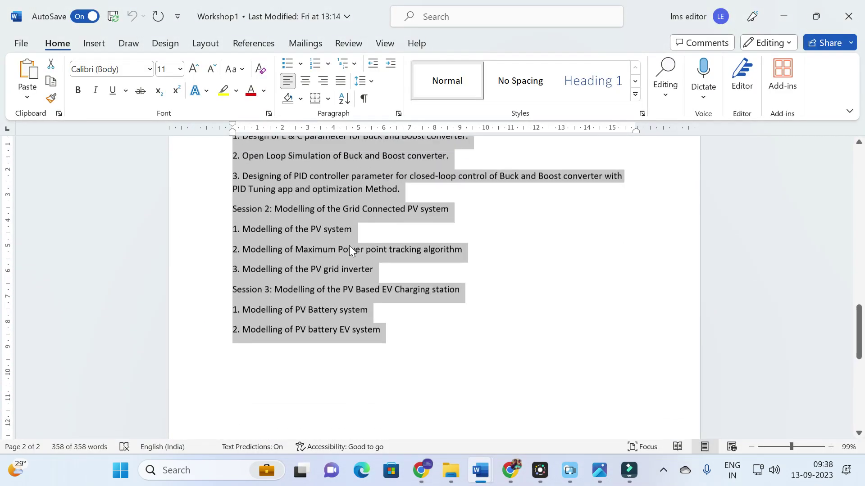
pyautogui.keyDown('ctrl'); pyautogui.scroll(4, 316, 203); pyautogui.keyUp('ctrl')
pyautogui.keyDown('ctrl'); pyautogui.scroll(1, 316, 203); pyautogui.keyUp('ctrl')
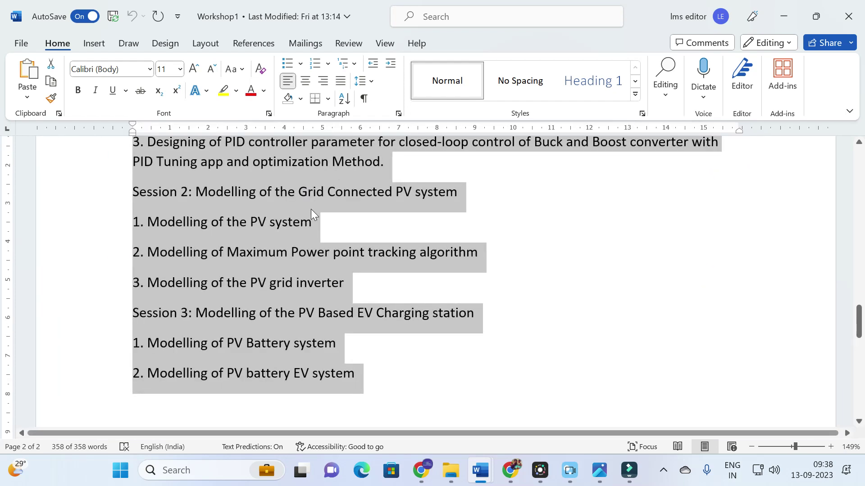
pyautogui.scroll(3, 311, 209)
pyautogui.click(234, 201)
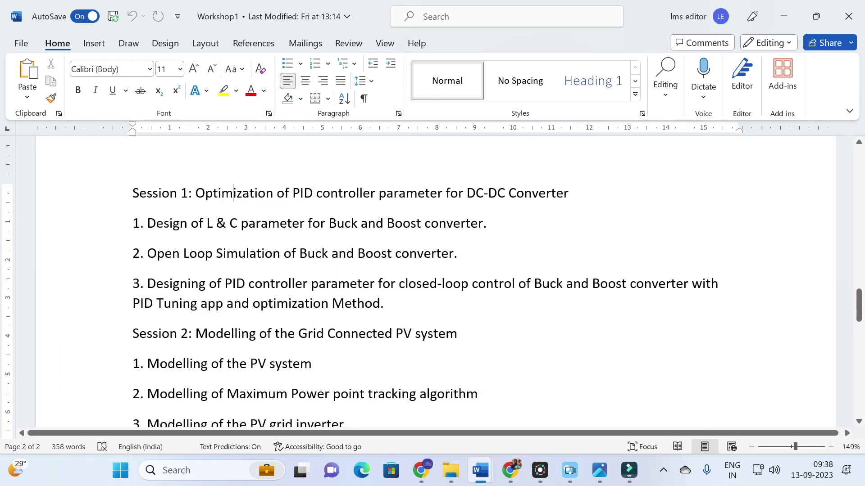
pyautogui.scroll(-1, 432, 282)
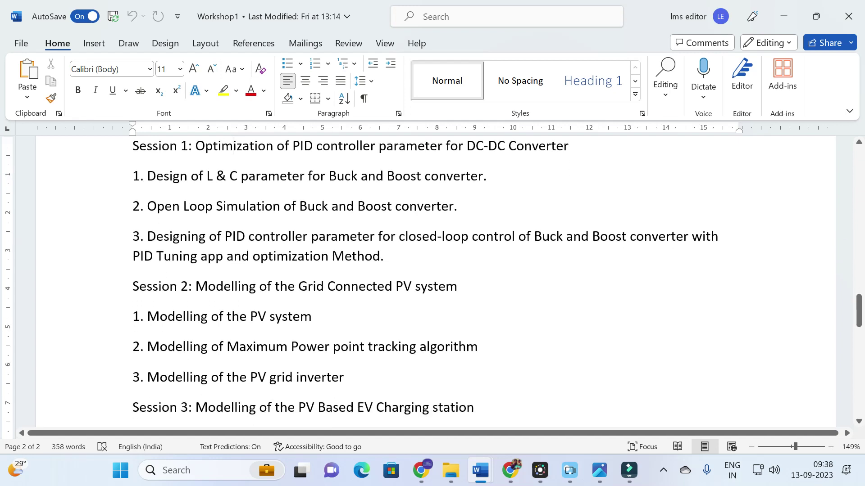
pyautogui.scroll(-2, 431, 283)
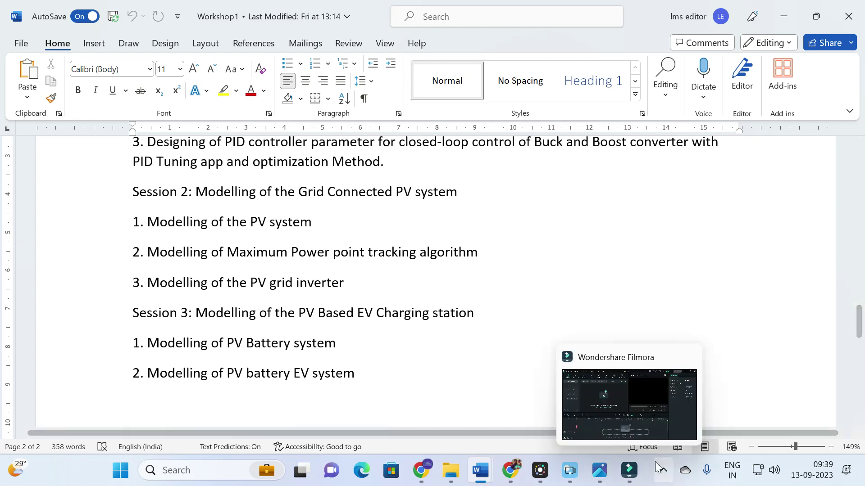
# - Close the MATLAB workshop poster and return to the TextBuddy analyzer in Chrome
pyautogui.click(599, 476)
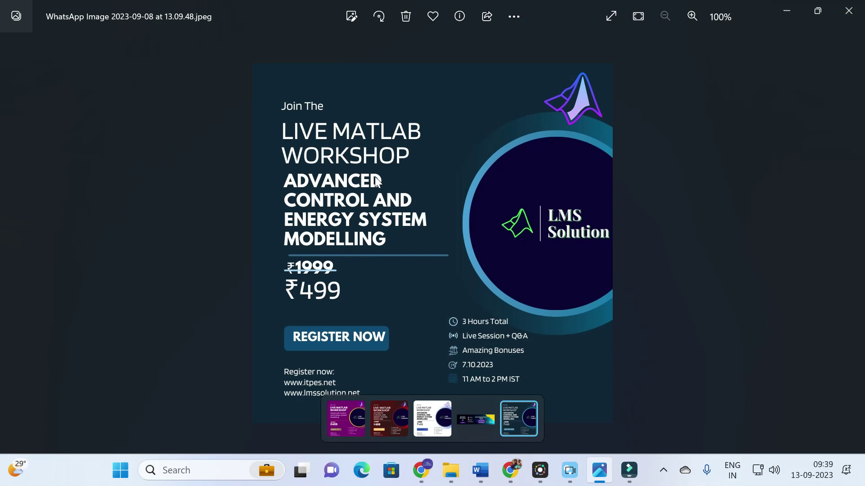
pyautogui.click(852, 13)
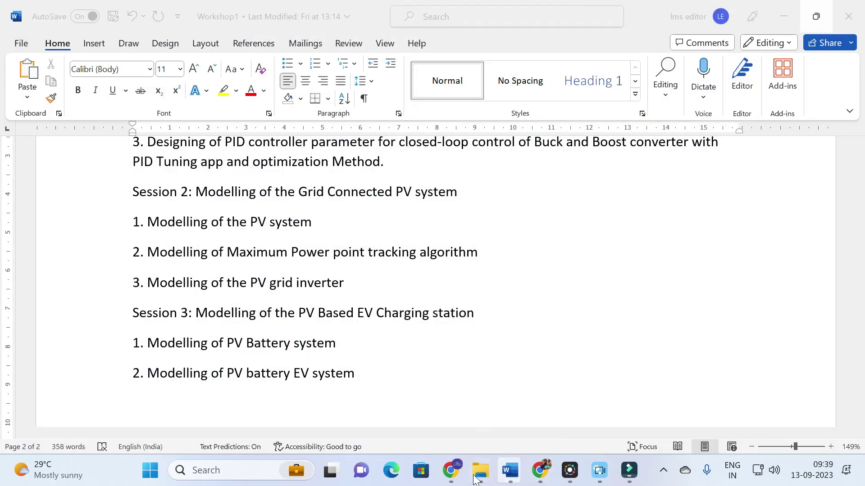
pyautogui.click(451, 470)
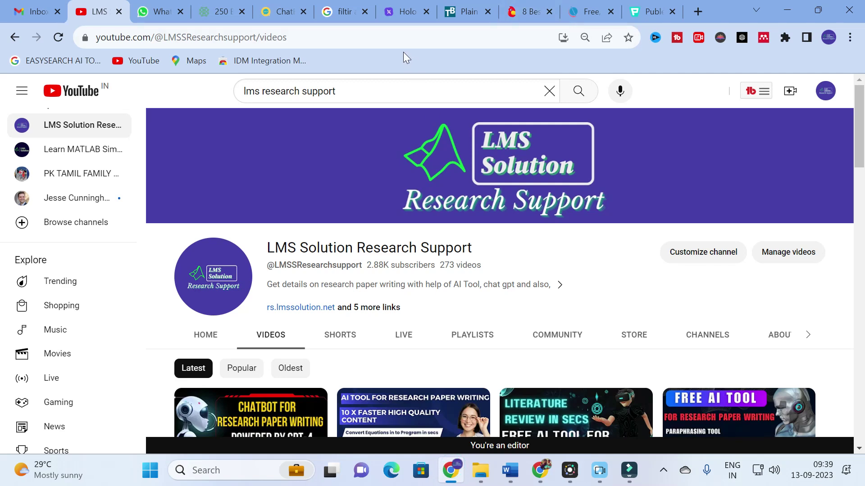
pyautogui.click(471, 17)
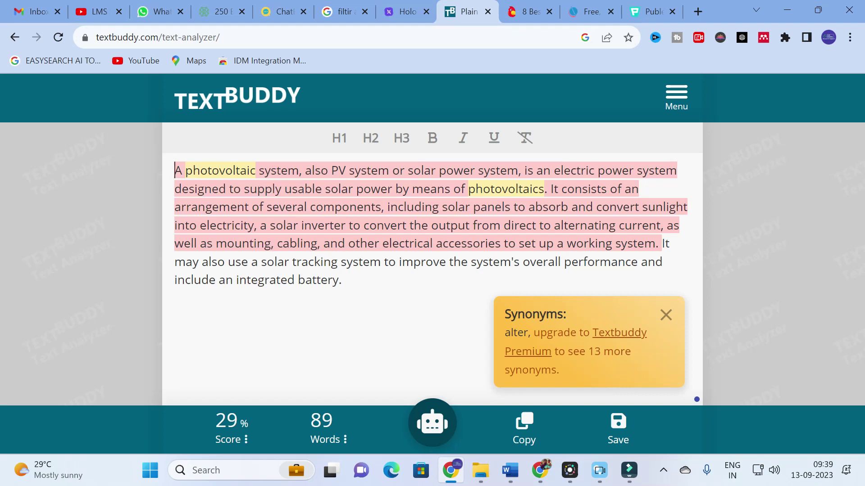
# - Delete the photovoltaic paragraph from TextBuddy, restoring its default sample text
pyautogui.hotkey('ctrl', 'a')
pyautogui.press('BackSpace')
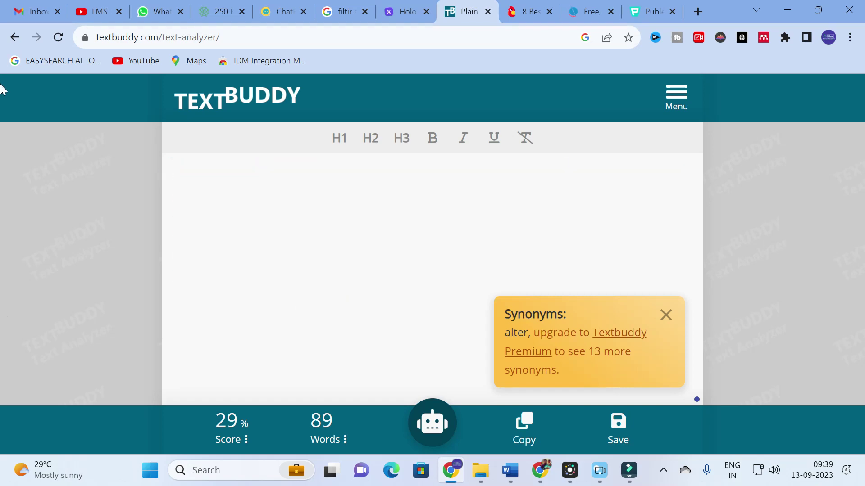
pyautogui.click(15, 39)
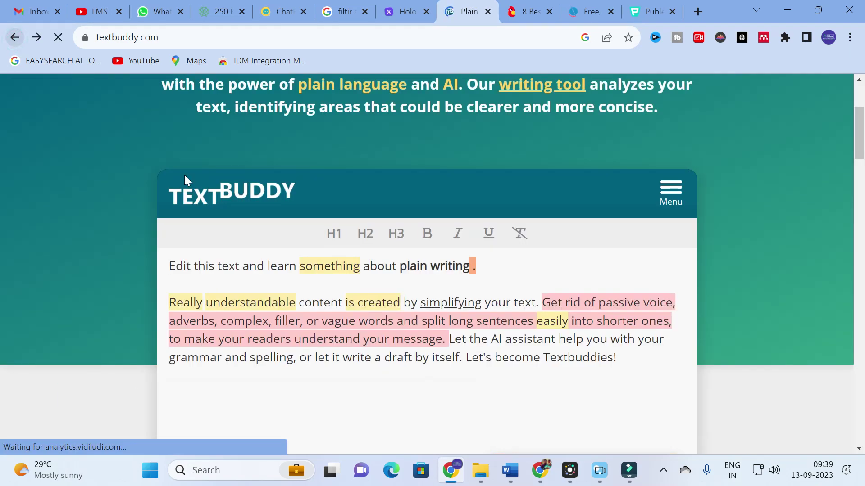
pyautogui.scroll(-6, 200, 276)
pyautogui.scroll(6, 251, 198)
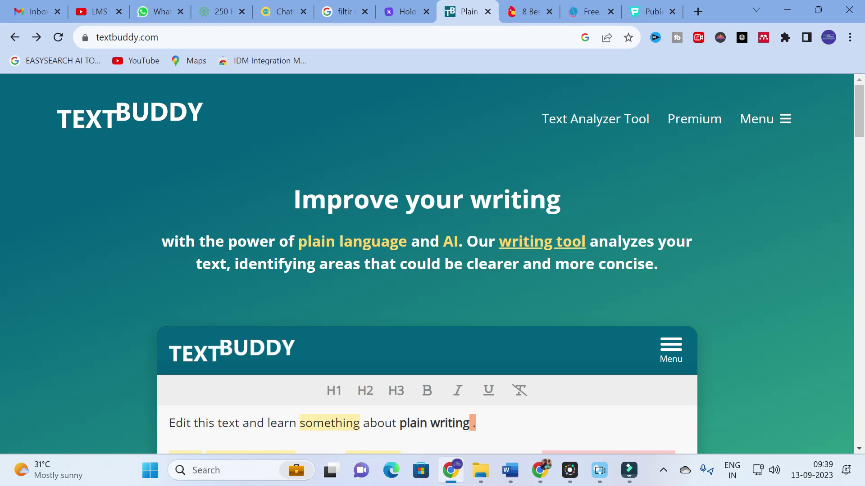
pyautogui.scroll(-4, 479, 258)
pyautogui.scroll(2, 479, 258)
pyautogui.scroll(1, 479, 261)
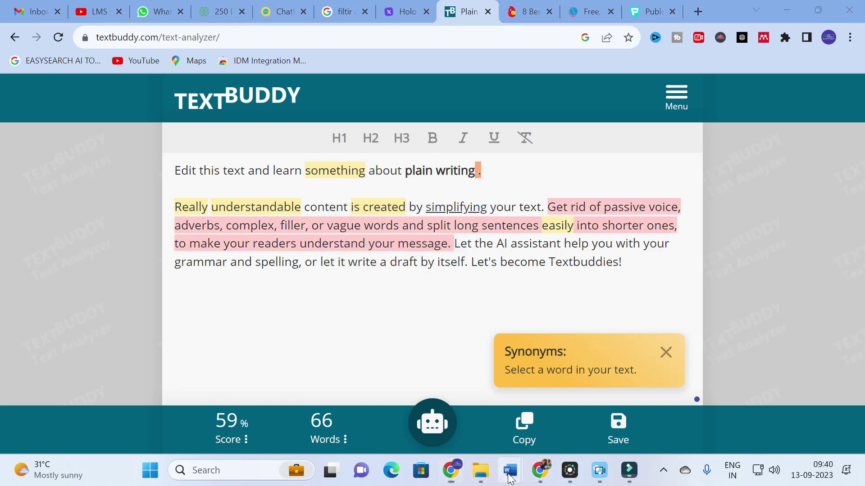
# - Copy the second PV-systems paragraph from BASICS OF PV and select TextBuddy's sample text
pyautogui.moveTo(509, 468)
pyautogui.click(350, 400)
pyautogui.scroll(-2, 318, 263)
pyautogui.click(246, 322)
pyautogui.moveTo(254, 285); pyautogui.dragTo(468, 412)
pyautogui.hotkey('ctrl', 'c')
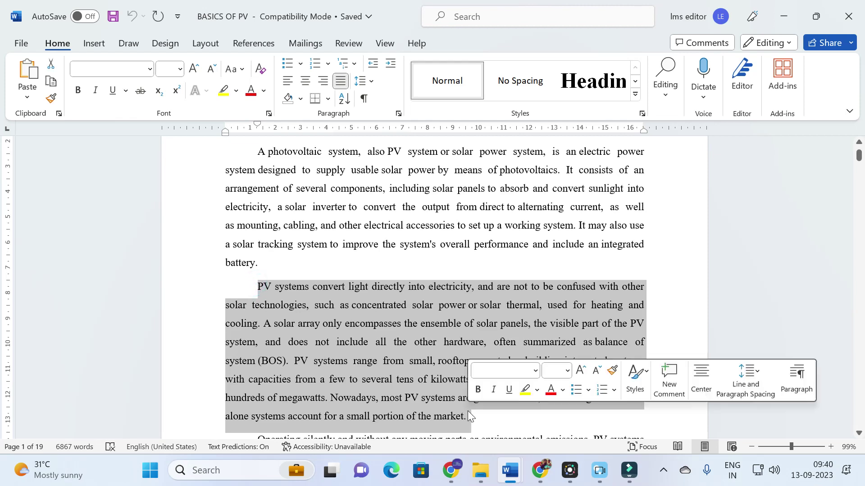
pyautogui.click(451, 471)
pyautogui.hotkey('ctrl', 'a')
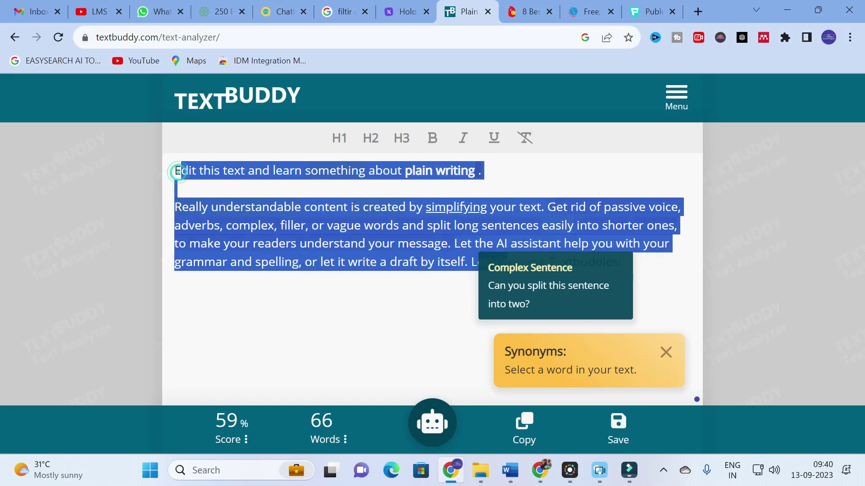
# - Paste the PV-systems paragraph into TextBuddy (32%, 115 words) and view synonyms for 'solar'
pyautogui.hotkey('ctrl', 'v')
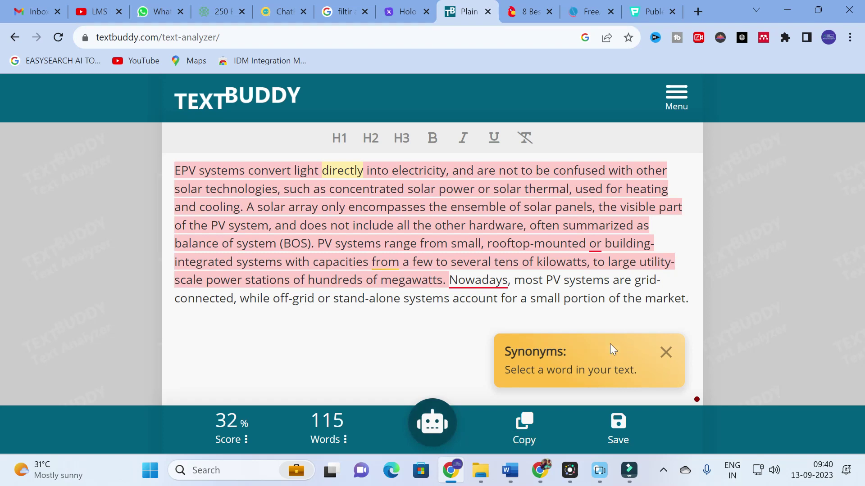
pyautogui.moveTo(399, 171)
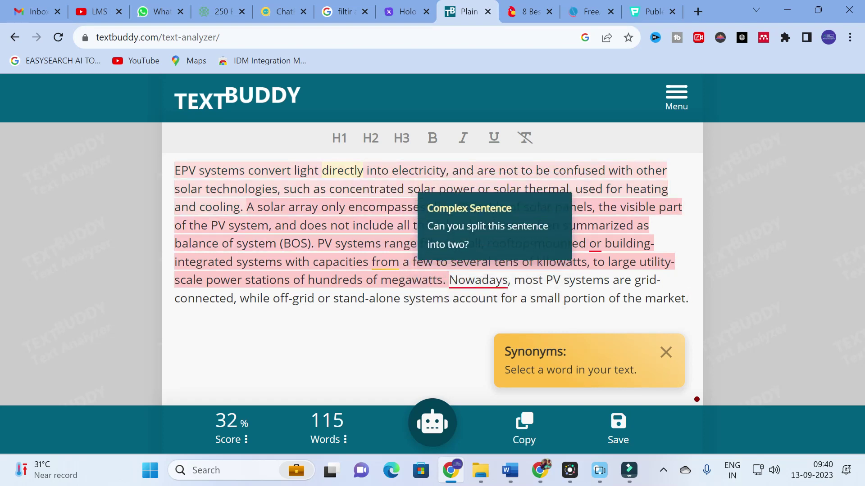
pyautogui.click(414, 189)
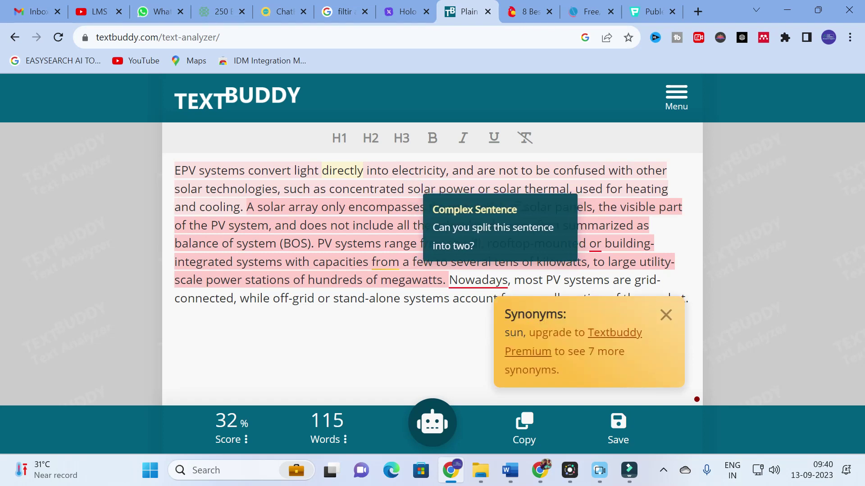
# - View synonyms for 'encompasses' and 'visible', then show the Readability Score guide
pyautogui.moveTo(478, 280)
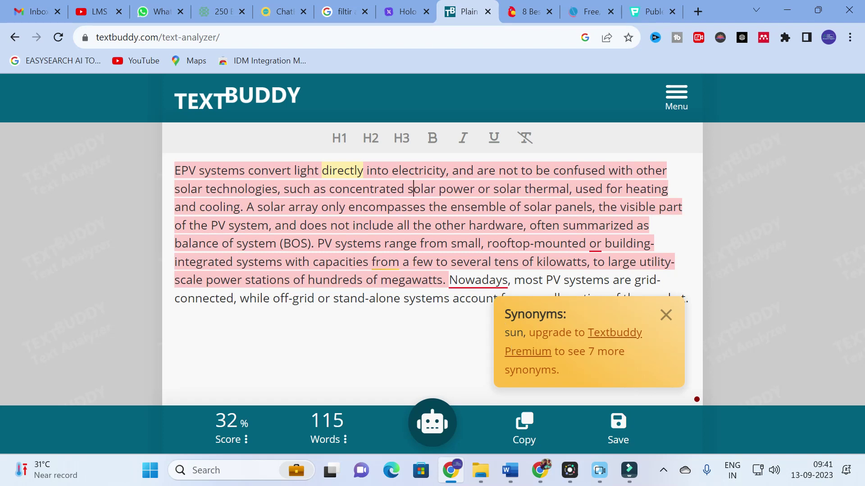
pyautogui.click(379, 207)
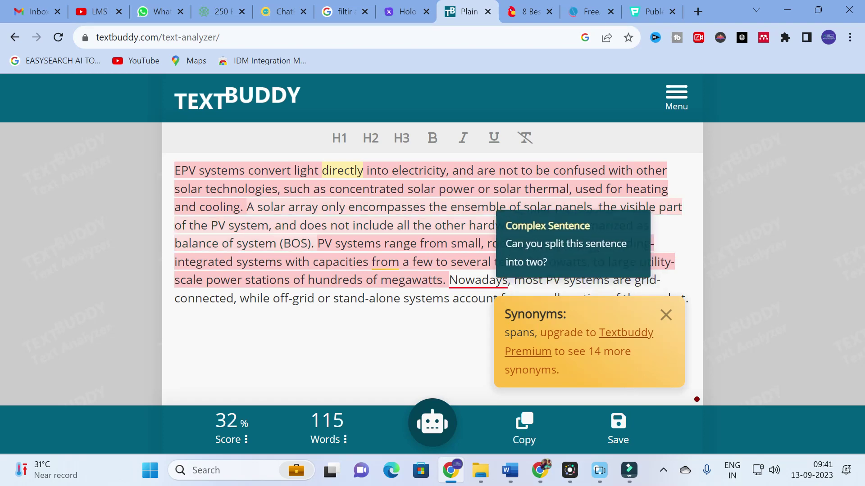
pyautogui.click(635, 207)
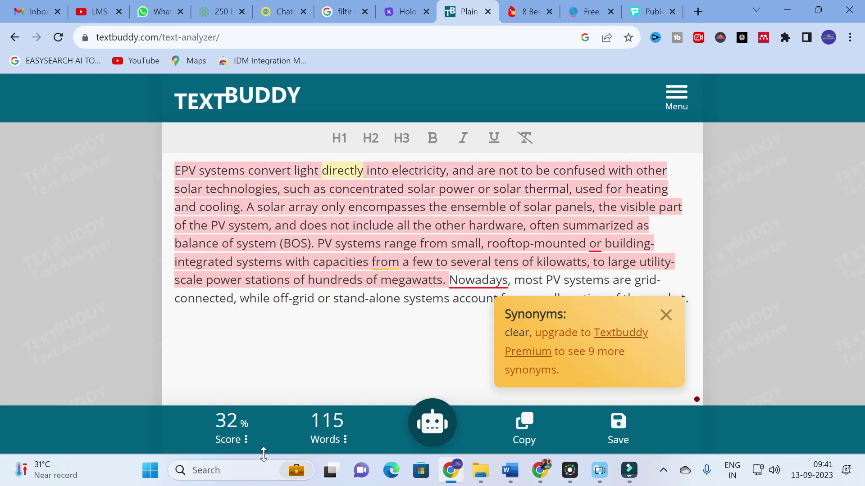
pyautogui.click(245, 441)
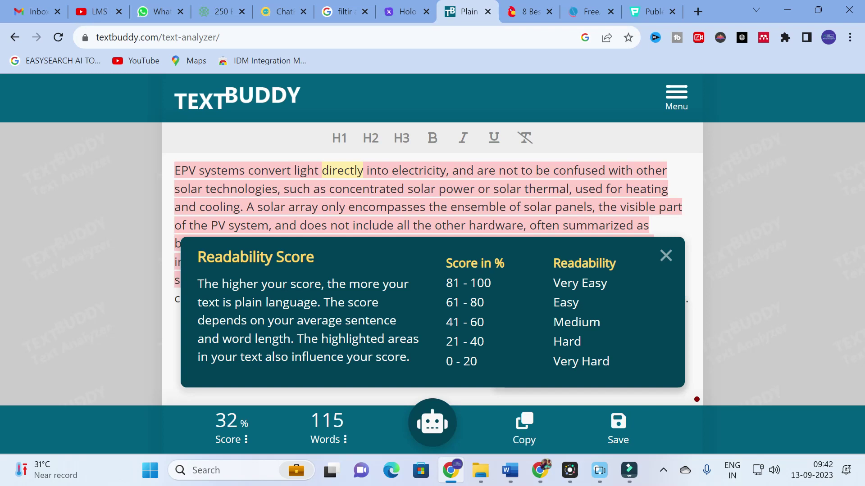
# - Close the Readability Score panel to return to the 32% PV analysis
pyautogui.click(665, 256)
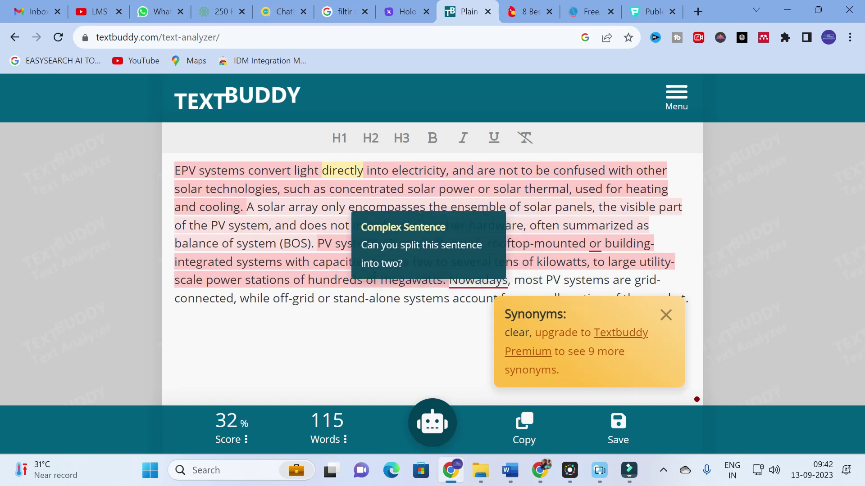
# - Go back to the TextBuddy home page, browse its menu, then switch to Scribens
pyautogui.click(15, 37)
pyautogui.scroll(-5, 432, 263)
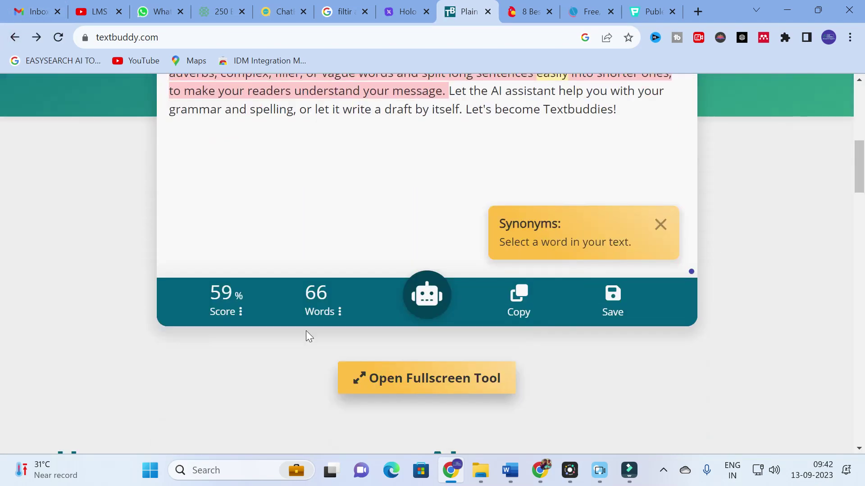
pyautogui.scroll(8, 305, 331)
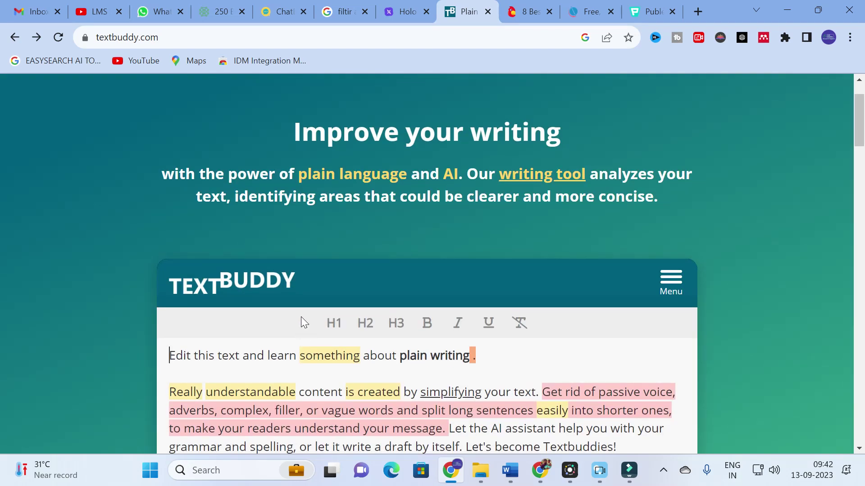
pyautogui.scroll(-3, 301, 317)
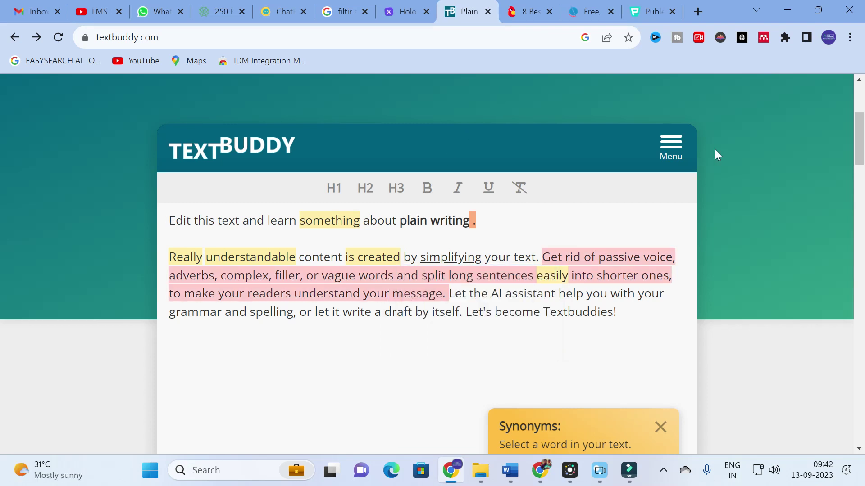
pyautogui.click(670, 149)
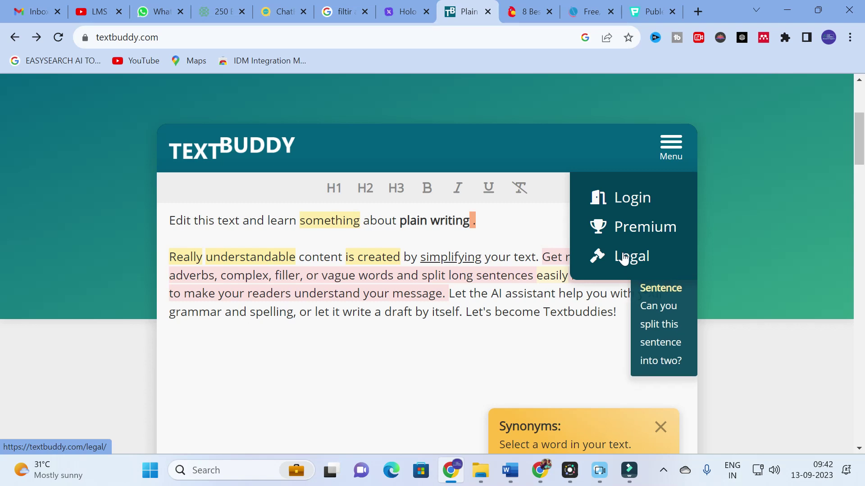
pyautogui.click(550, 142)
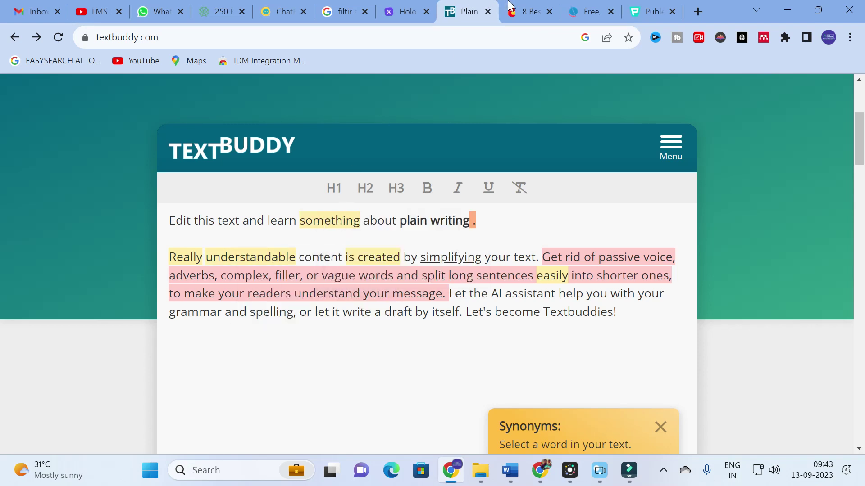
pyautogui.click(594, 7)
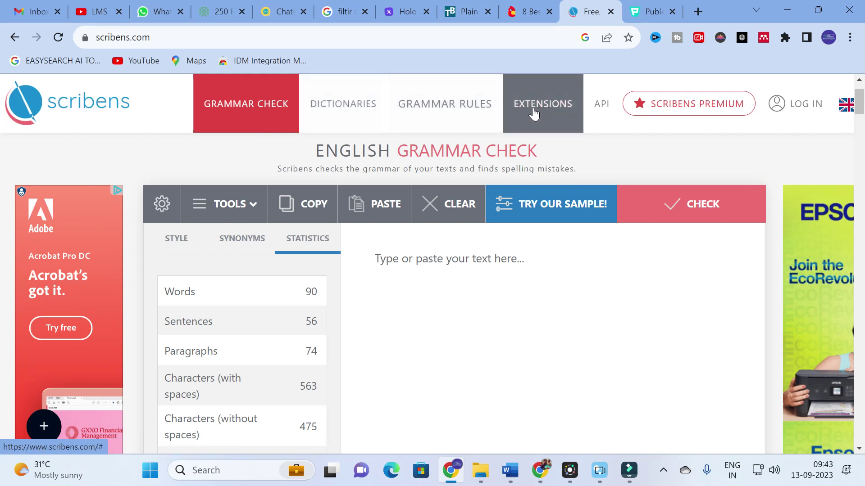
# - Copy the PV-systems through lifetime paragraphs from BASICS OF PV, then return to Scribens' text box
pyautogui.scroll(-1, 270, 257)
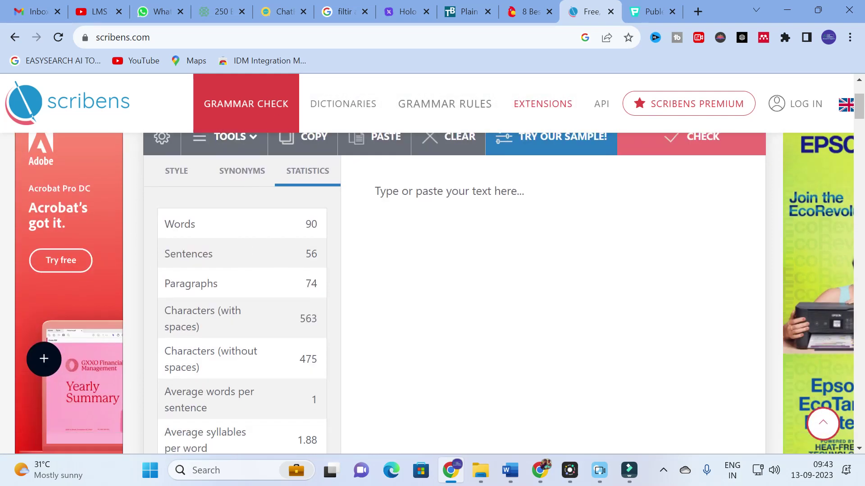
pyautogui.scroll(1, 433, 292)
pyautogui.click(421, 260)
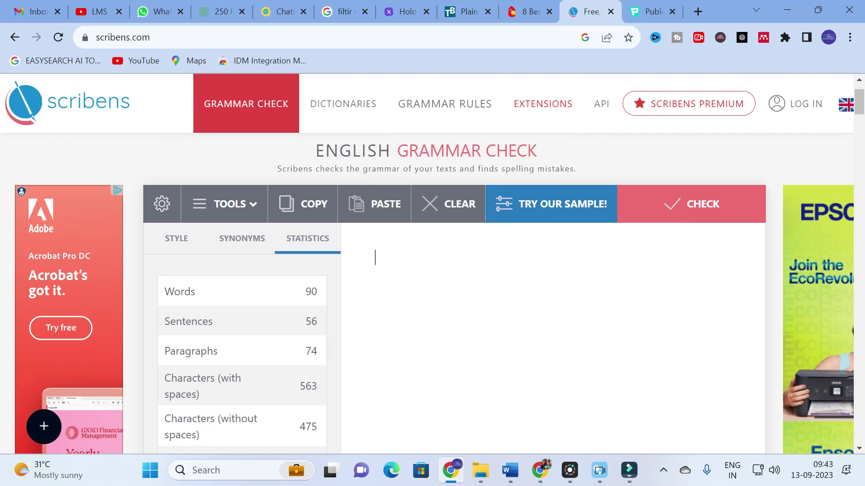
pyautogui.moveTo(510, 470)
pyautogui.click(363, 415)
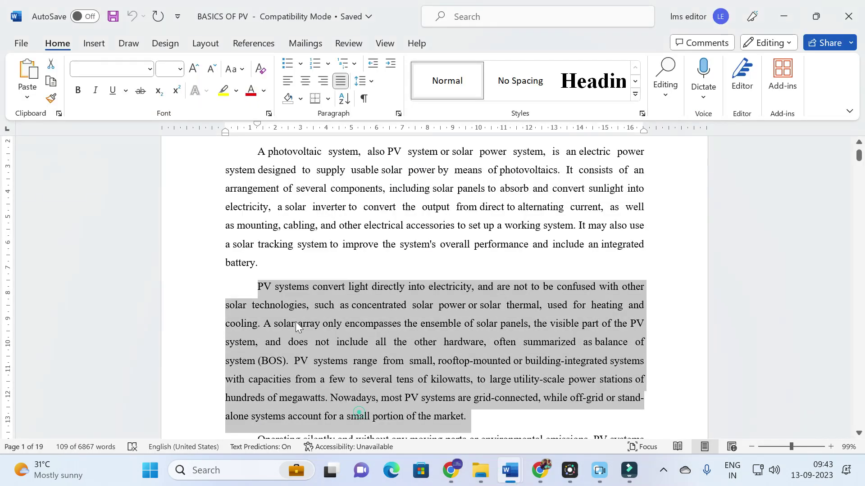
pyautogui.scroll(-1, 283, 233)
pyautogui.click(252, 193)
pyautogui.hotkey('ctrl', 'shift', 'Down')
pyautogui.hotkey('ctrl', 'shift', 'Down')
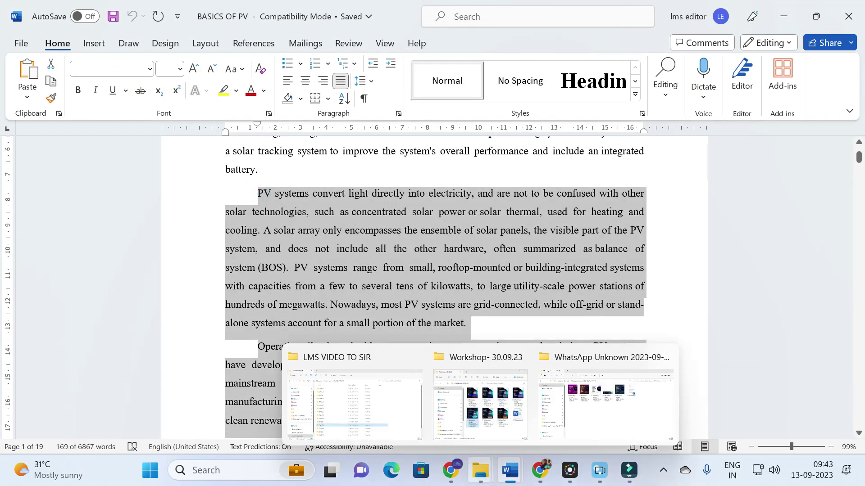
pyautogui.click(449, 470)
pyautogui.click(373, 297)
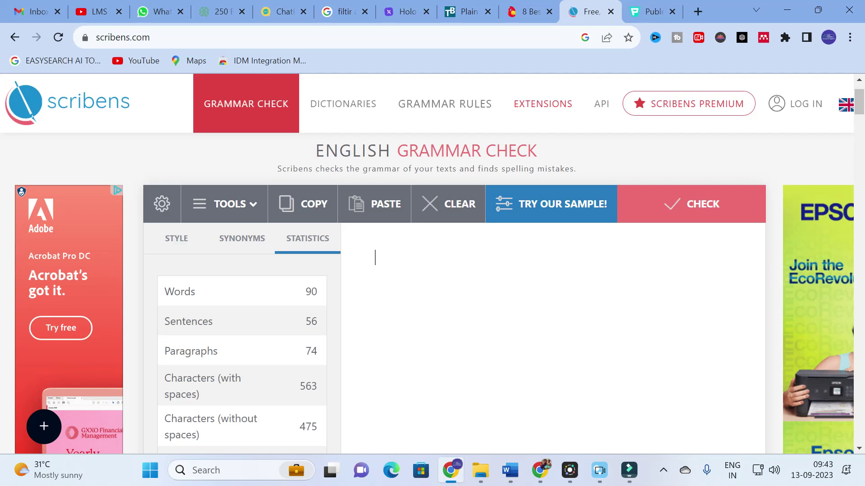
# - Paste the PV paragraphs into Scribens and check them: 169 words, 7 sentences, 2 paragraphs
pyautogui.hotkey('ctrl', 'v')
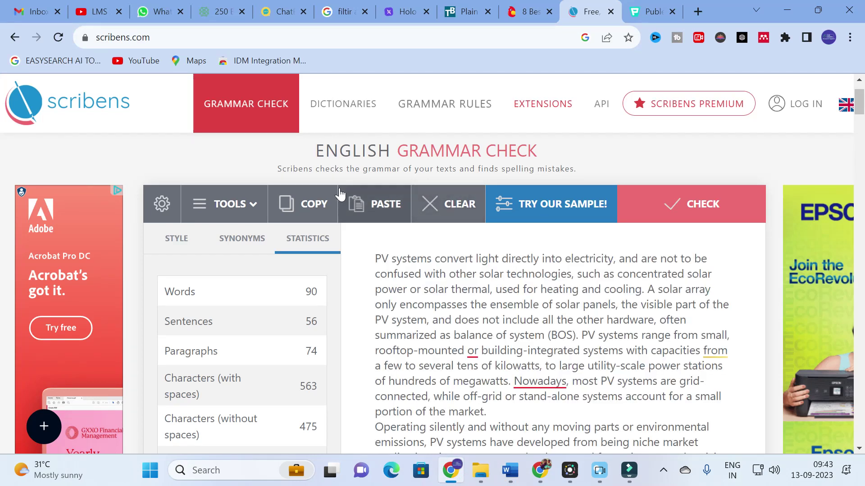
pyautogui.click(718, 215)
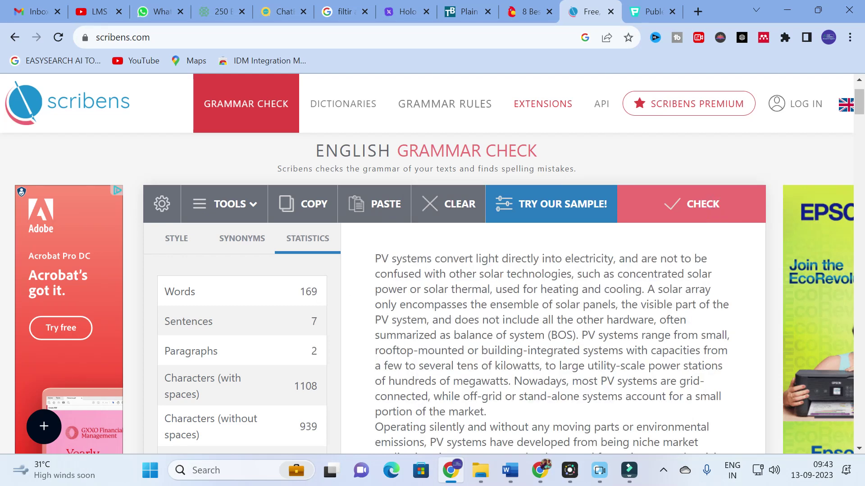
pyautogui.scroll(-9, 450, 292)
# - Scroll Scribens' statistics to readability: Flesch 24.48%, Gunning Fog 17.7, reading 33s, speaking 1min18s
pyautogui.scroll(10, 450, 292)
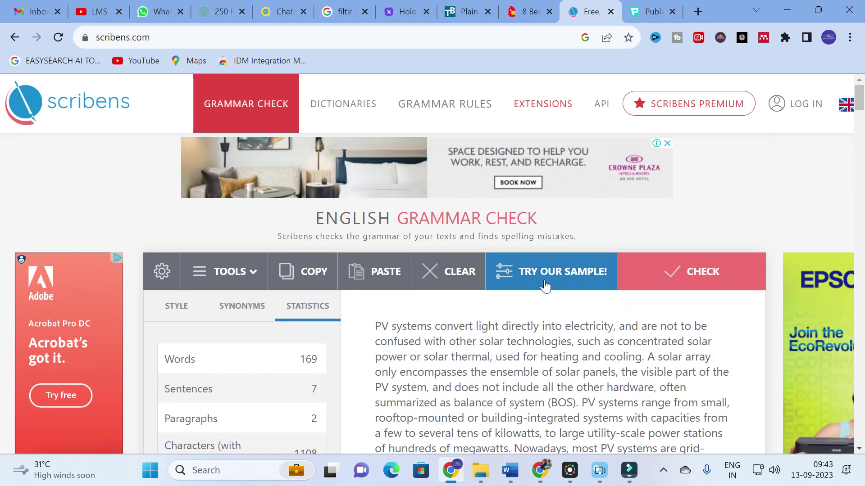
pyautogui.moveTo(230, 271)
pyautogui.scroll(-1, 188, 315)
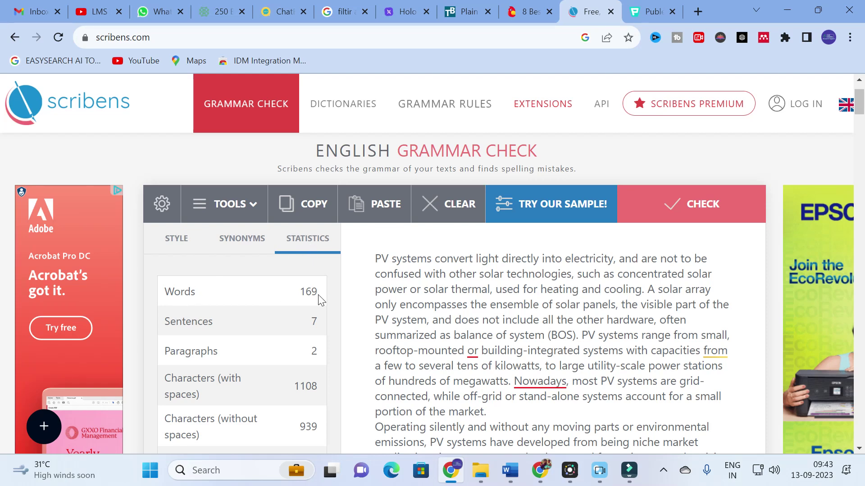
pyautogui.scroll(-1, 320, 300)
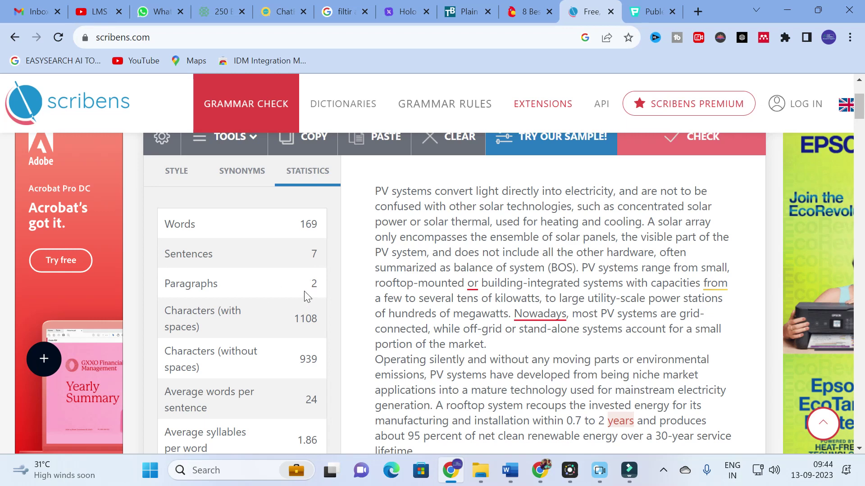
pyautogui.scroll(-1, 288, 297)
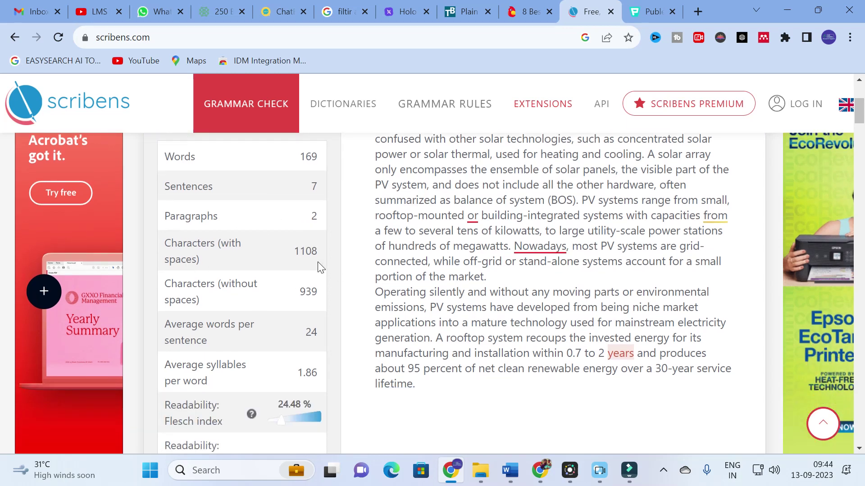
pyautogui.scroll(-1, 210, 263)
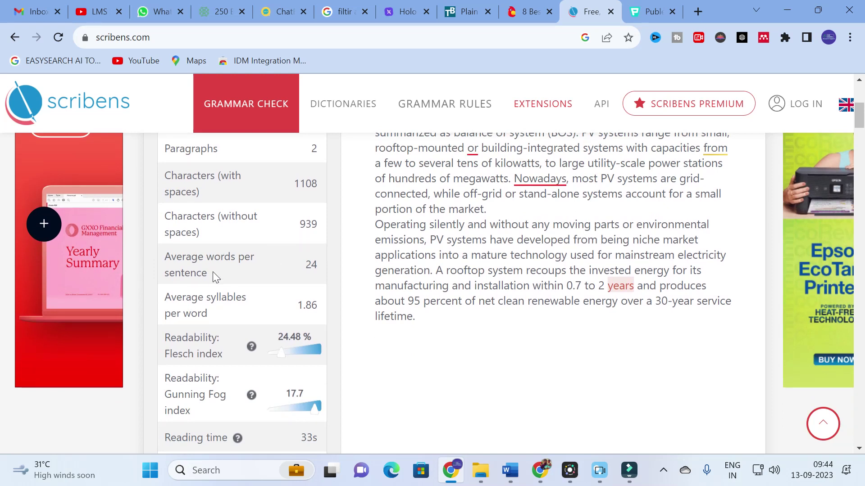
pyautogui.scroll(-1, 214, 277)
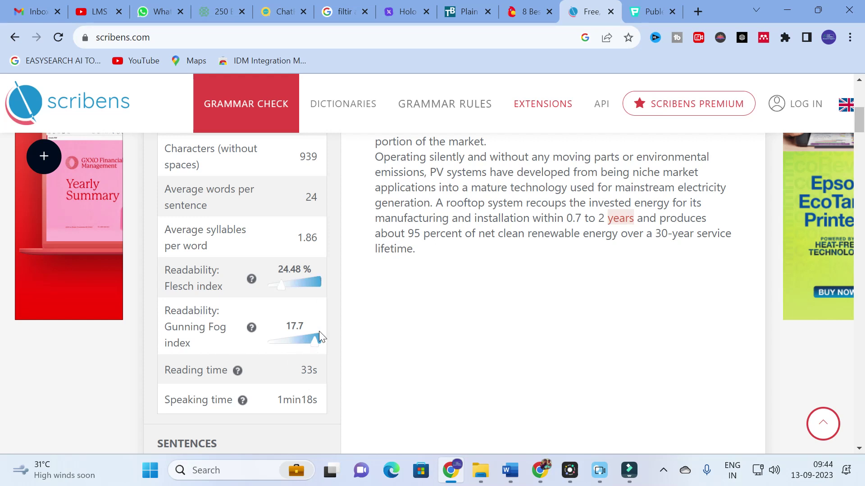
pyautogui.scroll(-3, 319, 331)
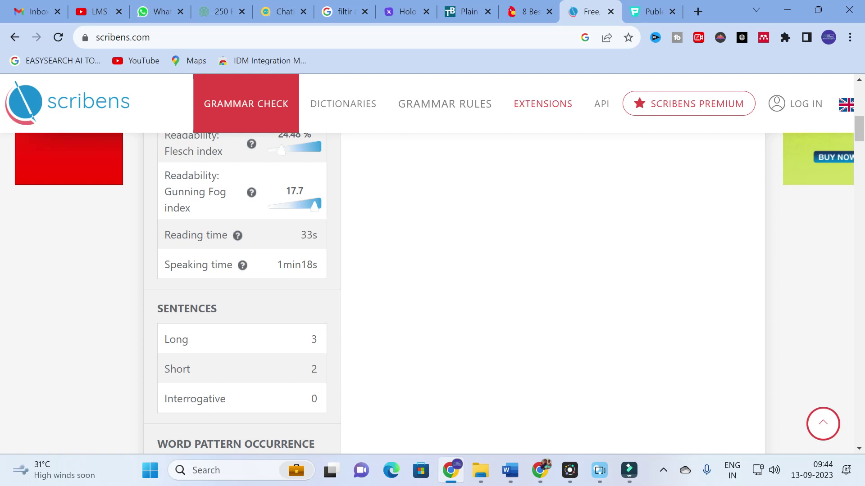
pyautogui.scroll(-1, 194, 271)
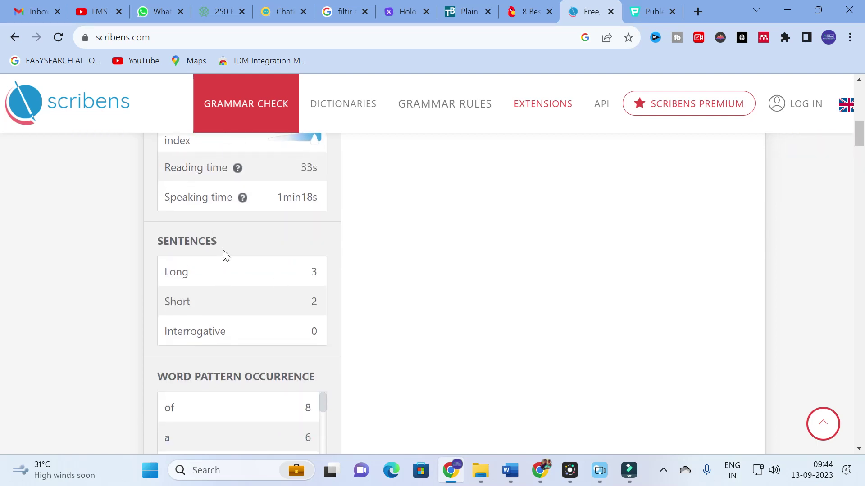
pyautogui.scroll(-1, 175, 259)
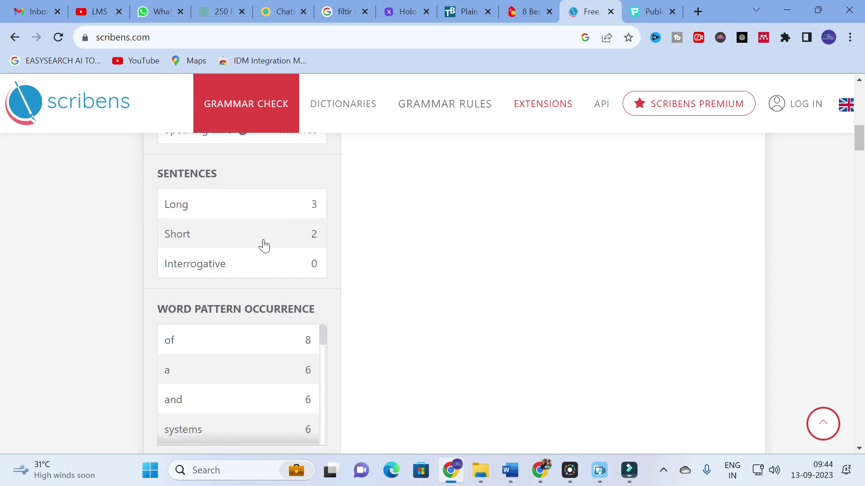
pyautogui.scroll(-2, 297, 245)
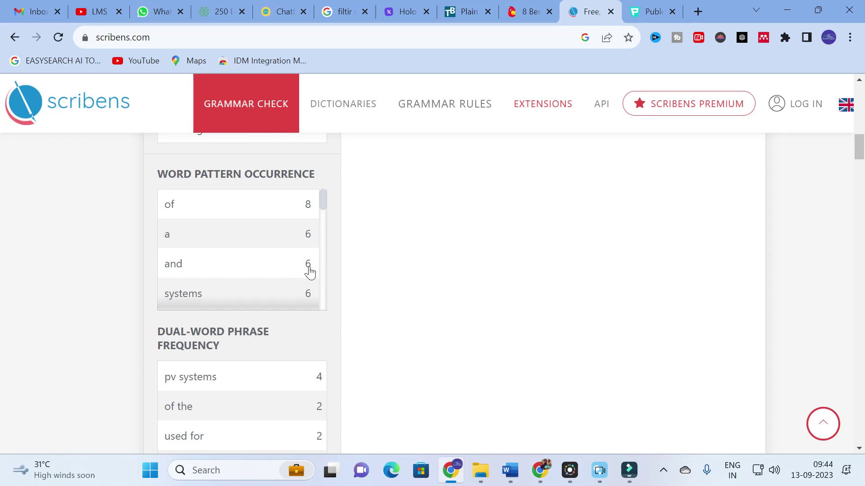
pyautogui.scroll(-3, 307, 270)
pyautogui.scroll(-10, 271, 264)
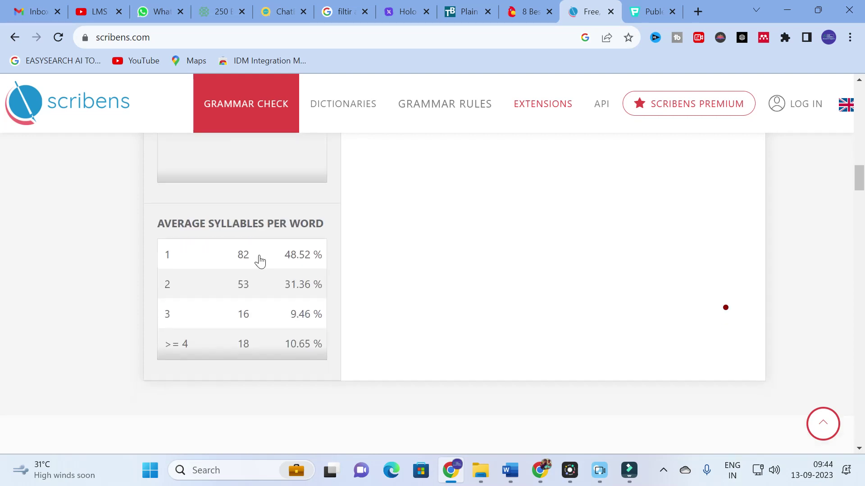
pyautogui.scroll(3, 259, 260)
pyautogui.scroll(2, 258, 255)
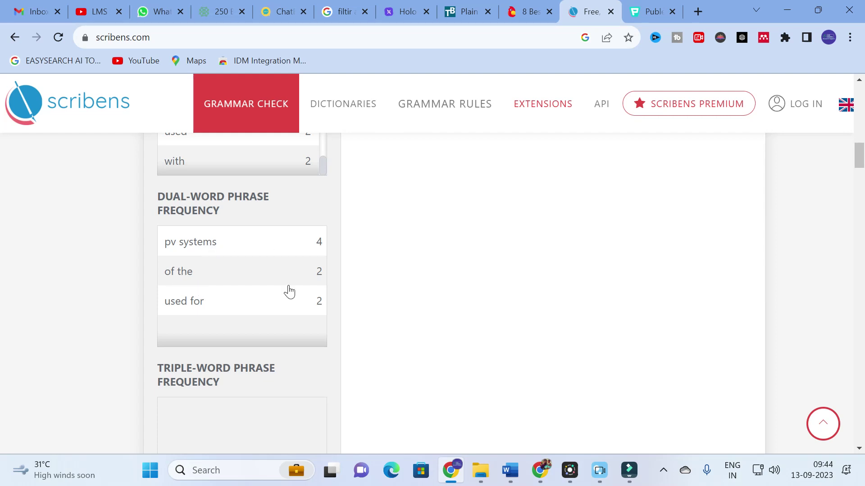
pyautogui.scroll(-4, 283, 305)
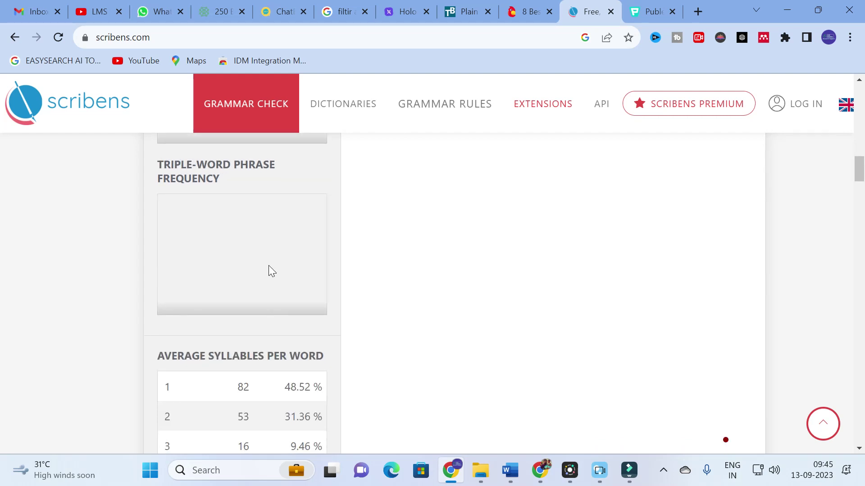
pyautogui.scroll(-3, 272, 266)
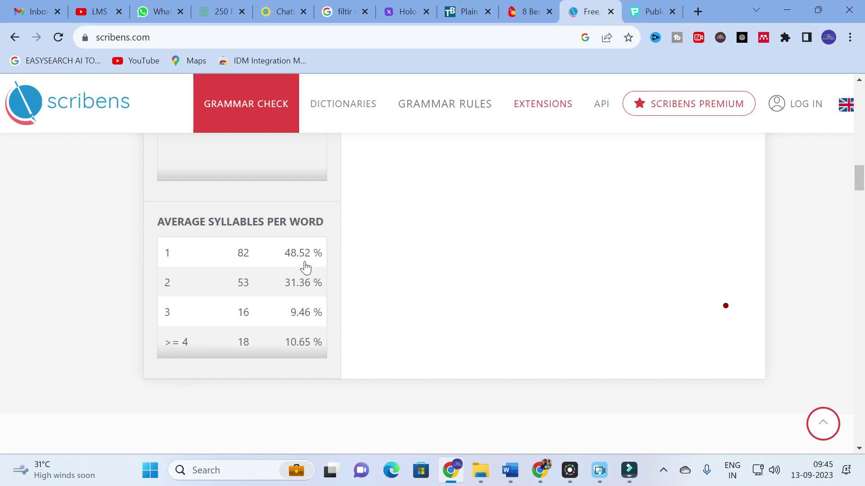
pyautogui.scroll(-3, 246, 265)
pyautogui.scroll(20, 243, 275)
pyautogui.moveTo(246, 270)
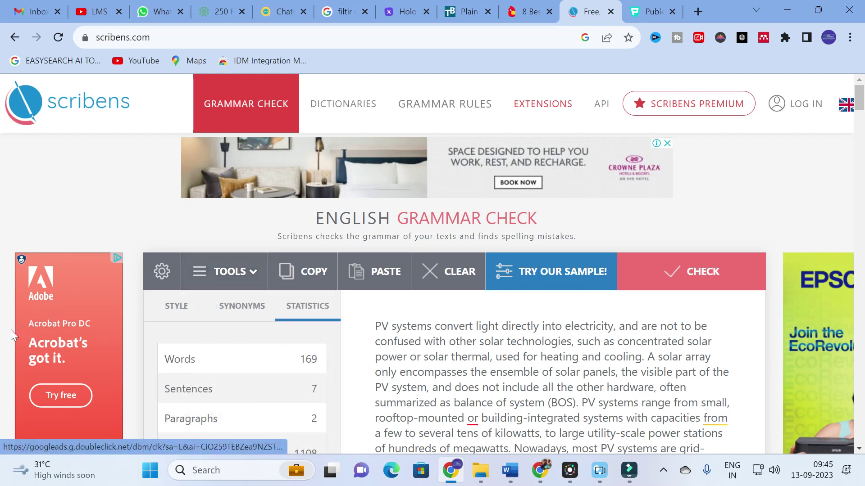
pyautogui.scroll(-2, 450, 292)
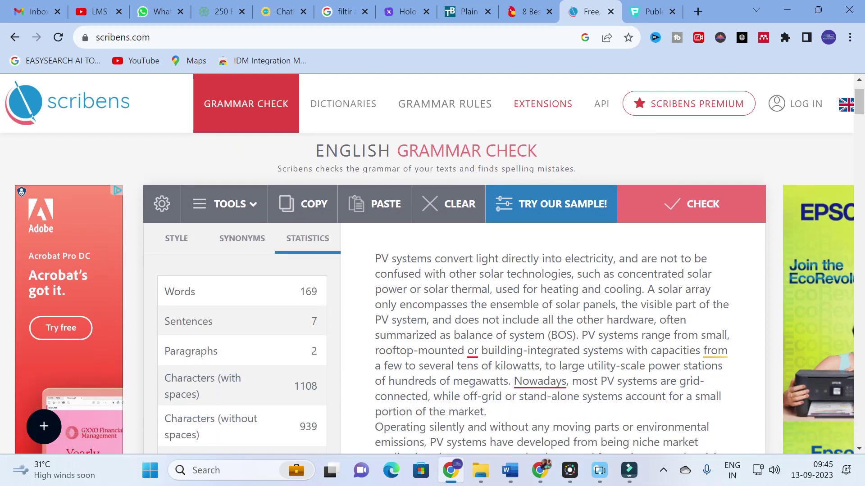
# - Show the Style analysis and highlight the repeated words system (9), solar (5), PV (5) and energy (2)
pyautogui.click(181, 239)
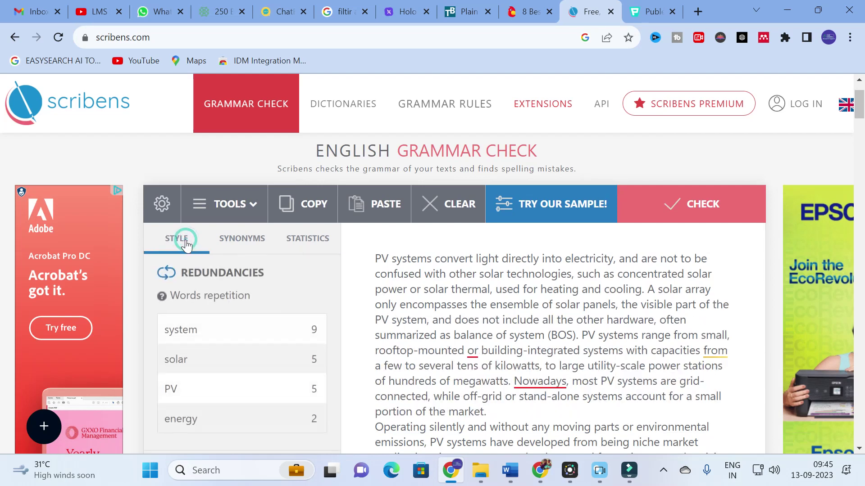
pyautogui.scroll(-2, 232, 247)
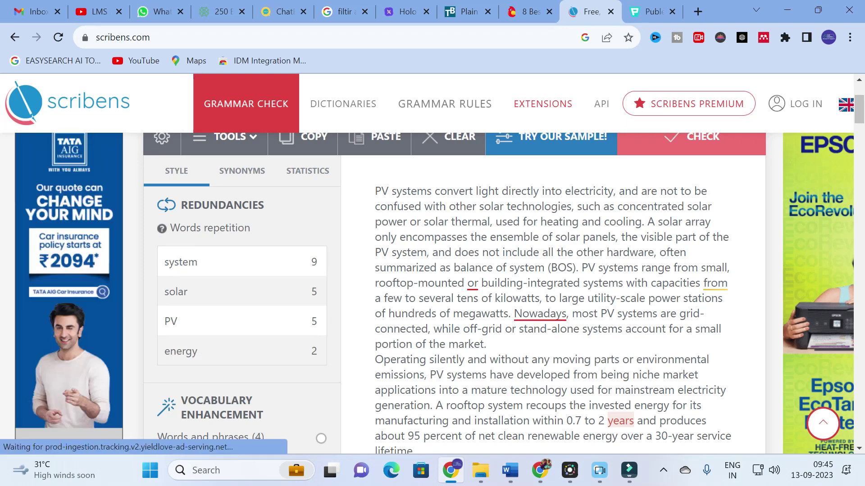
pyautogui.click(217, 263)
pyautogui.click(228, 294)
pyautogui.click(315, 323)
pyautogui.click(280, 353)
pyautogui.scroll(-3, 302, 347)
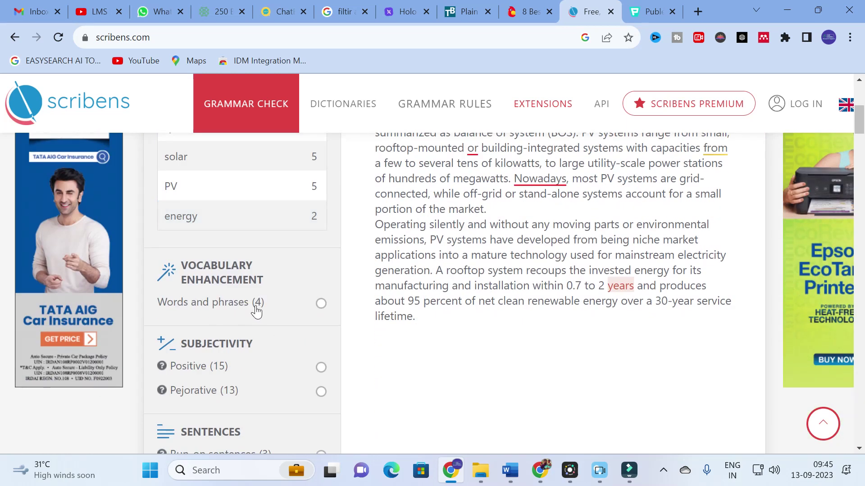
pyautogui.scroll(-6, 264, 311)
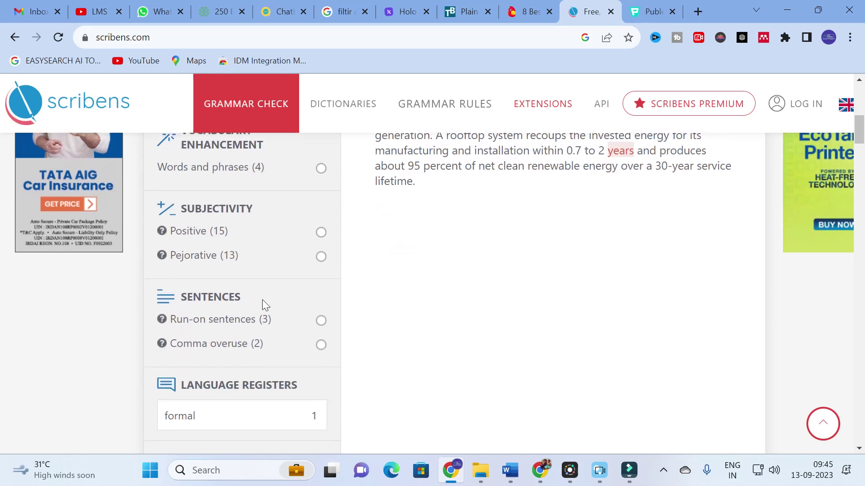
pyautogui.scroll(6, 260, 298)
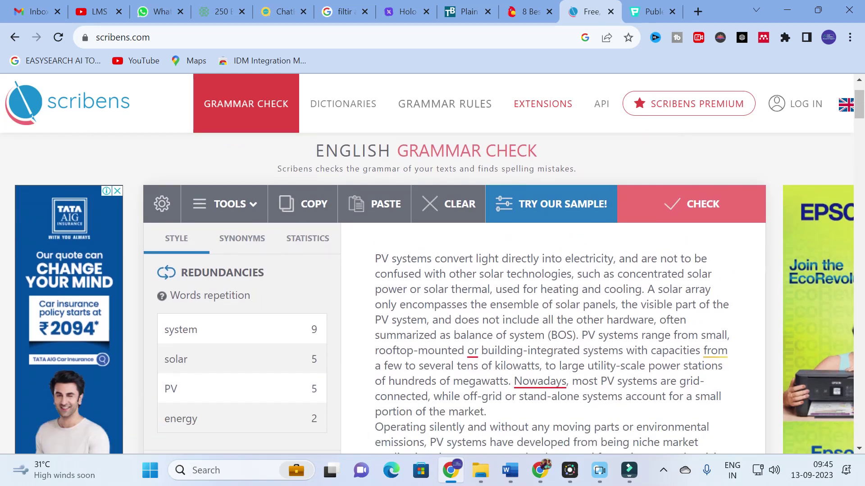
pyautogui.click(472, 351)
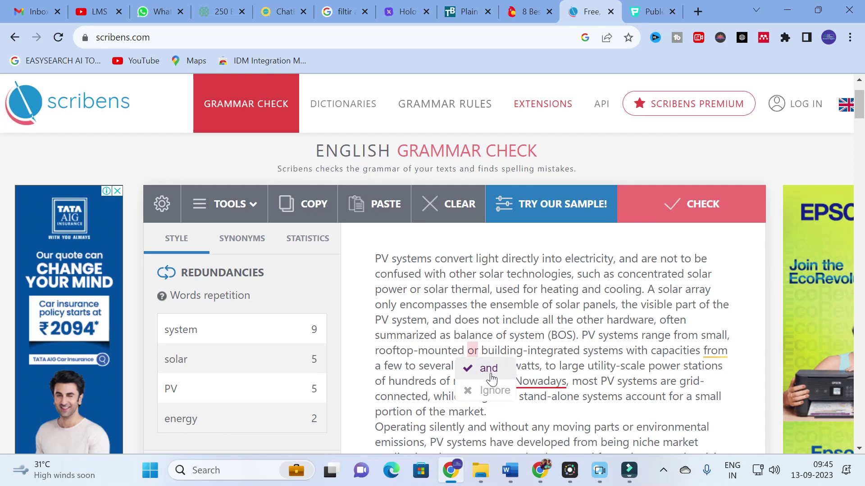
# - Replace the flagged 'or' with 'and' and ignore the flag on 'from'
pyautogui.scroll(-2, 473, 356)
pyautogui.click(472, 284)
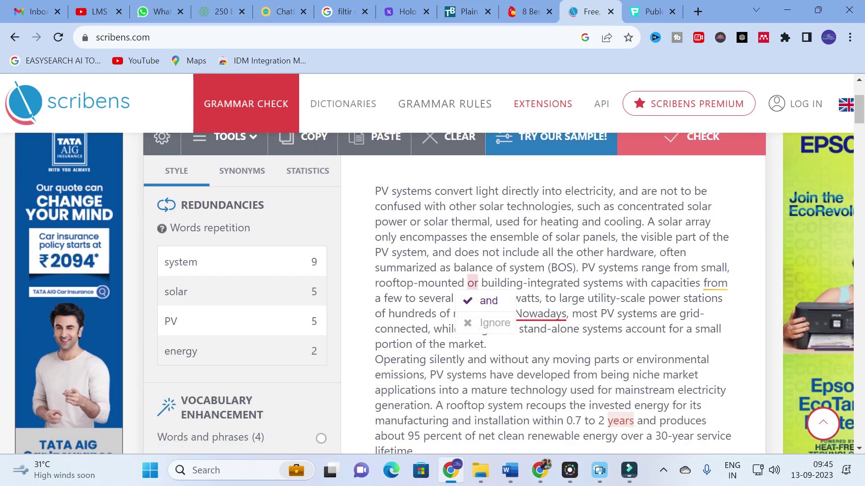
pyautogui.click(486, 301)
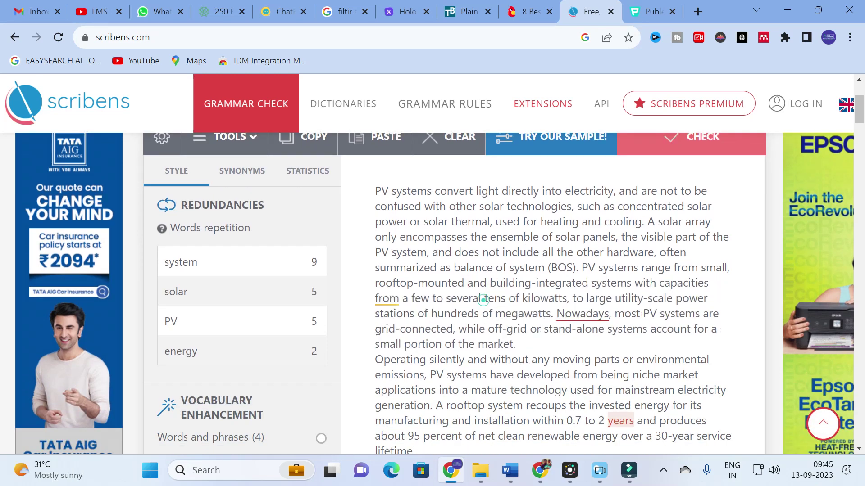
pyautogui.click(386, 299)
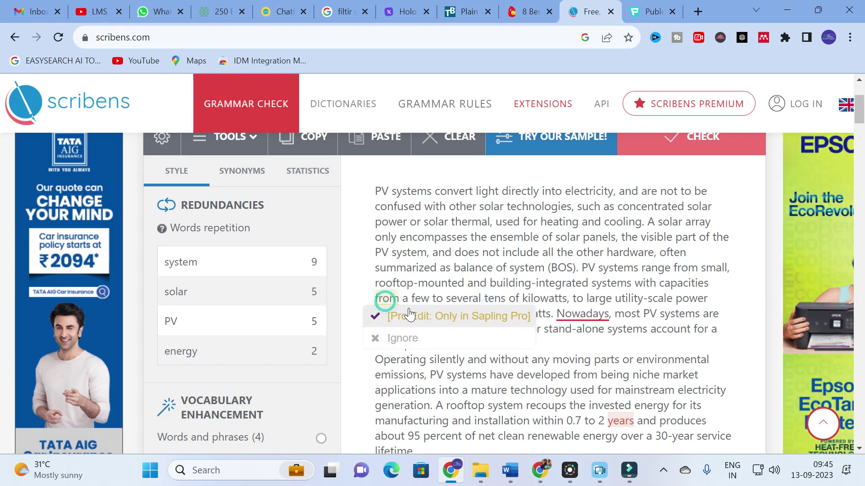
pyautogui.click(383, 338)
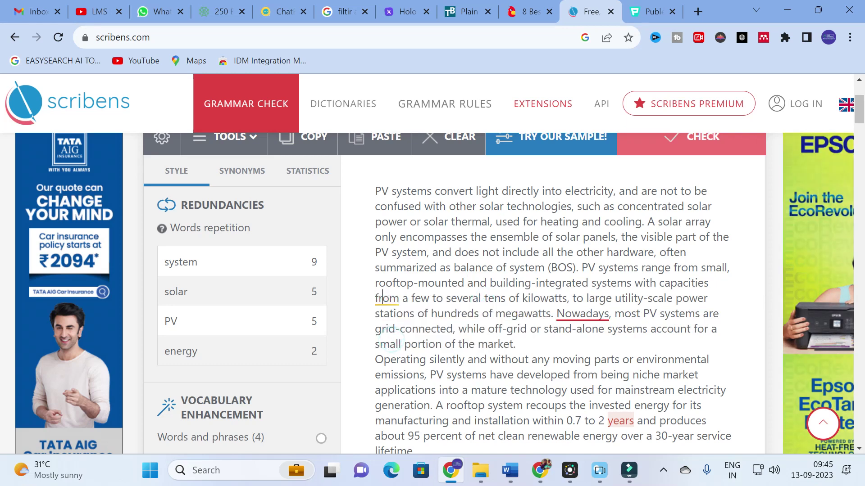
# - Replace 'Nowadays' with the suggested 'Currently'
pyautogui.click(583, 314)
pyautogui.click(587, 331)
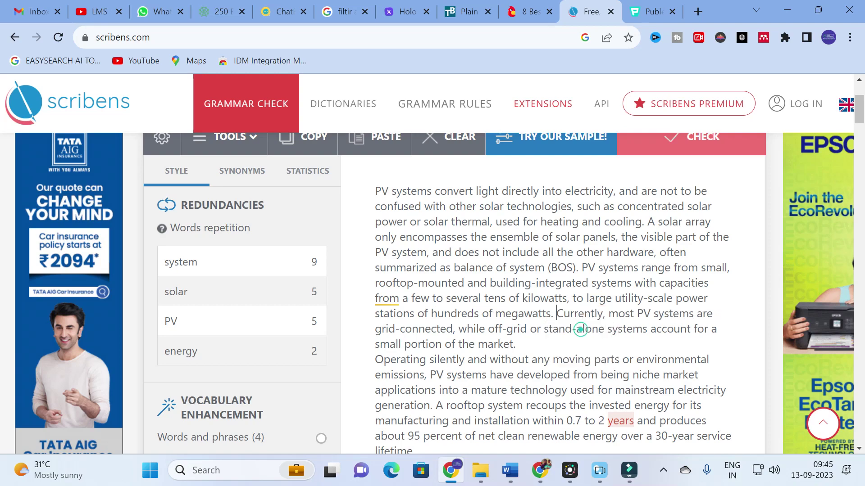
pyautogui.scroll(-6, 581, 329)
pyautogui.scroll(5, 553, 292)
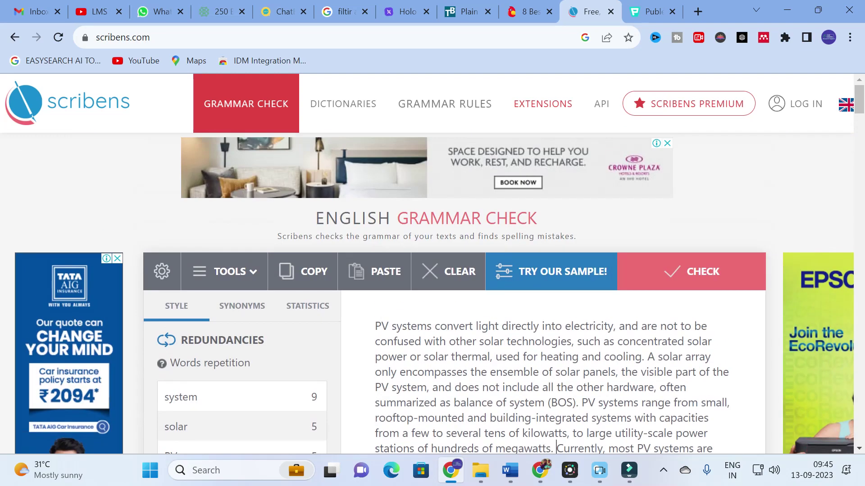
pyautogui.scroll(-2, 218, 257)
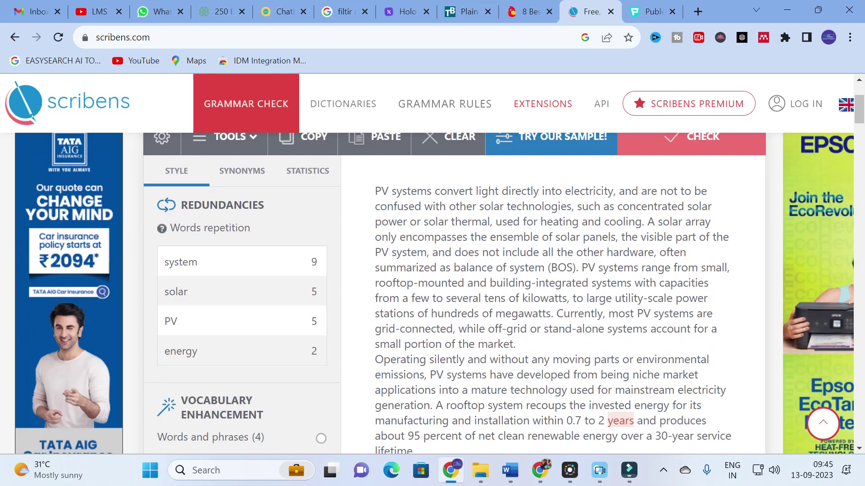
pyautogui.scroll(2, 218, 257)
pyautogui.click(237, 240)
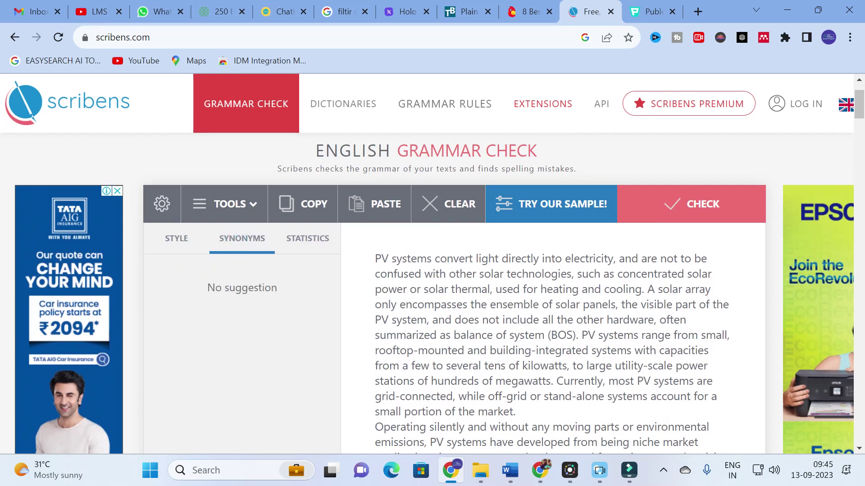
pyautogui.scroll(-1, 290, 267)
pyautogui.scroll(1, 252, 269)
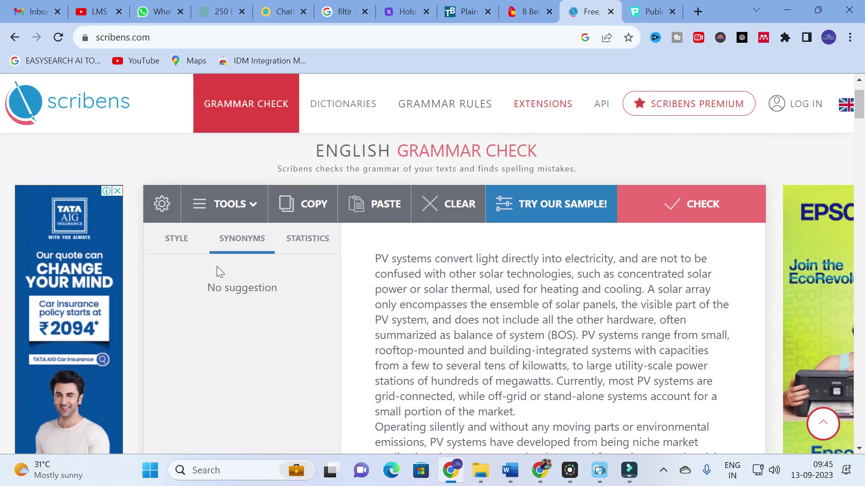
pyautogui.click(176, 238)
pyautogui.click(210, 205)
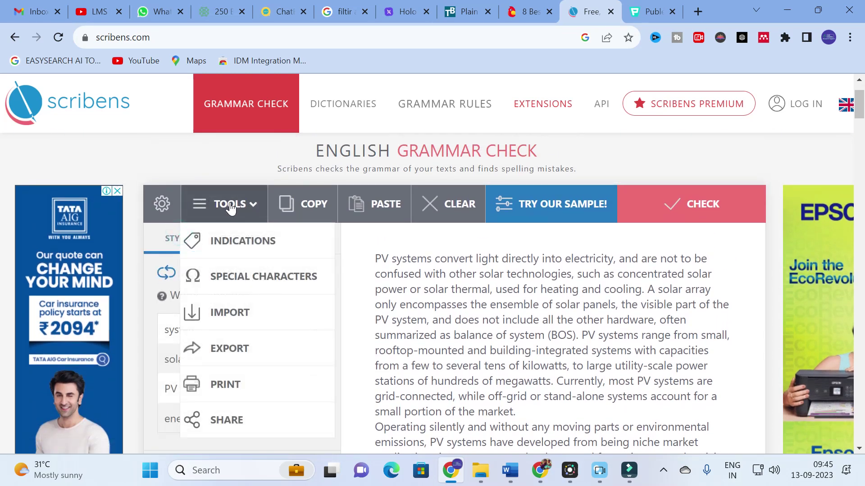
pyautogui.scroll(-1, 230, 208)
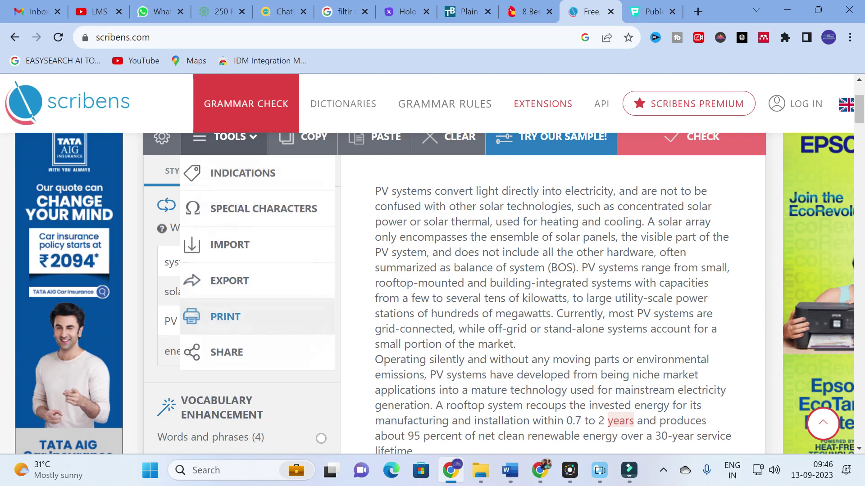
pyautogui.scroll(3, 456, 280)
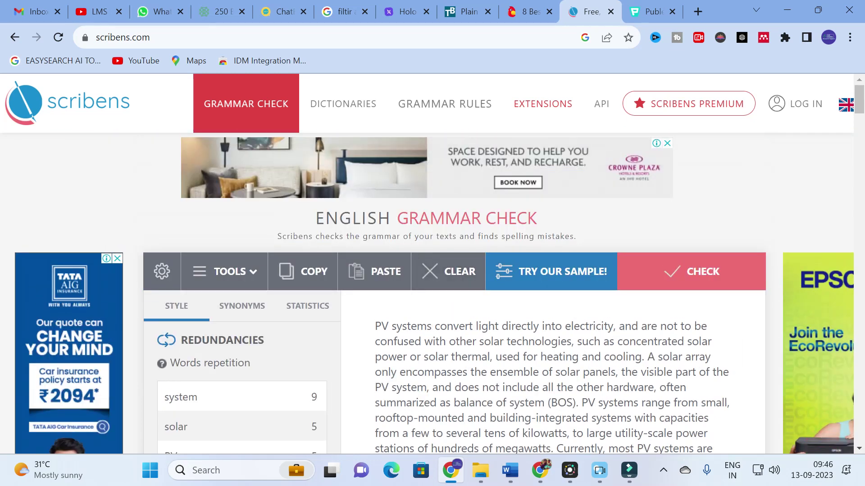
pyautogui.scroll(-3, 456, 279)
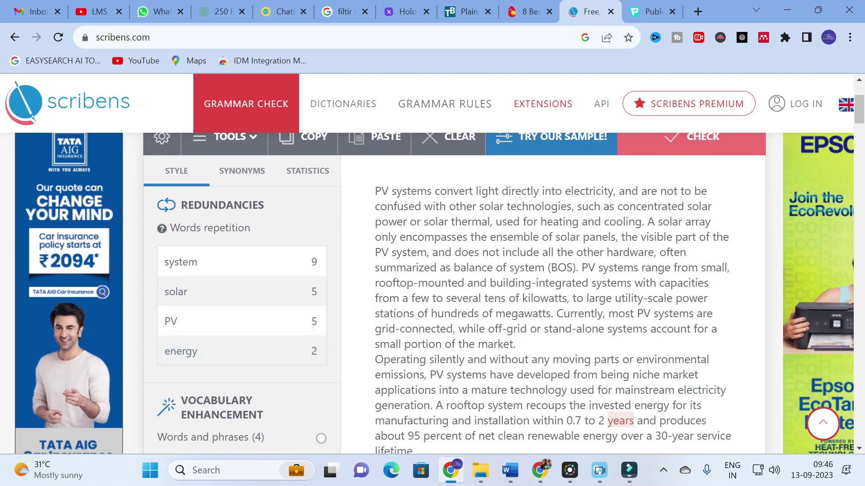
pyautogui.scroll(3, 363, 332)
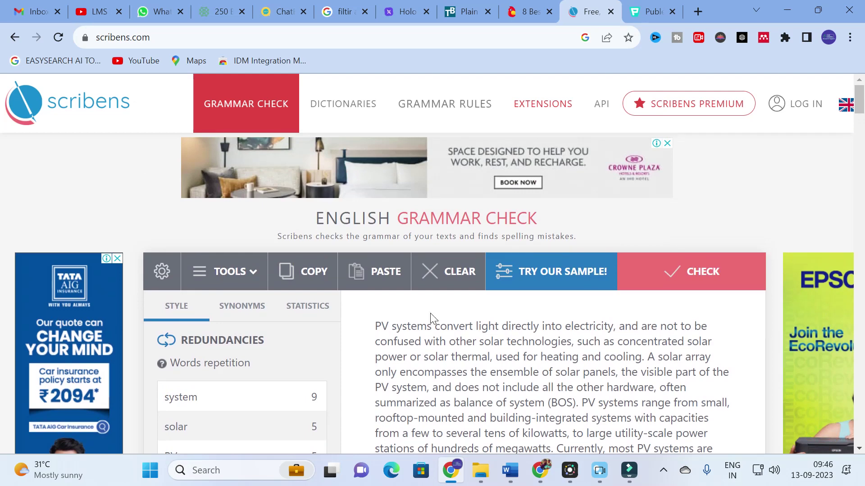
pyautogui.scroll(-3, 137, 169)
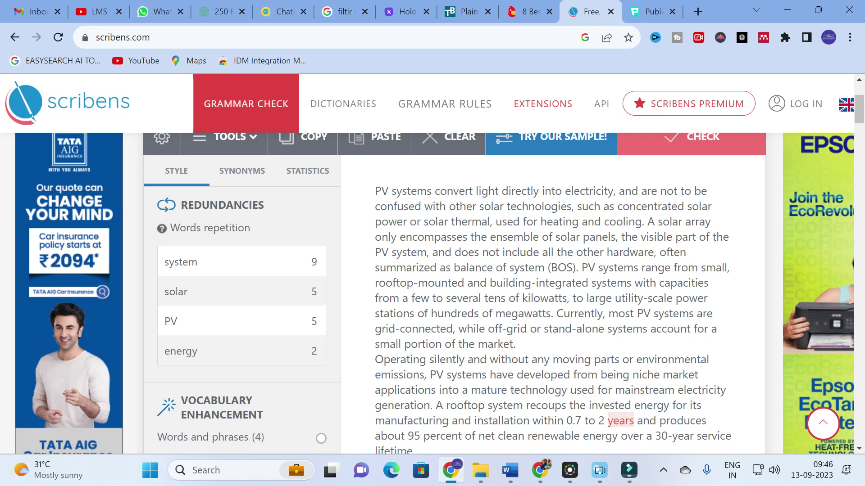
pyautogui.scroll(-2, 312, 322)
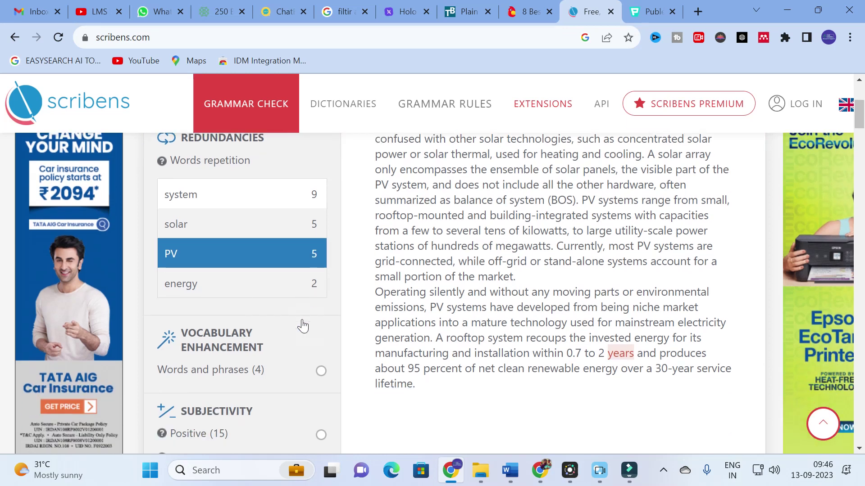
pyautogui.scroll(3, 313, 252)
# - Review the Statistics tab's word counts, readability scores, reading time and sentence figures
pyautogui.click(311, 239)
pyautogui.scroll(-10, 276, 270)
pyautogui.scroll(-5, 275, 295)
pyautogui.scroll(15, 271, 300)
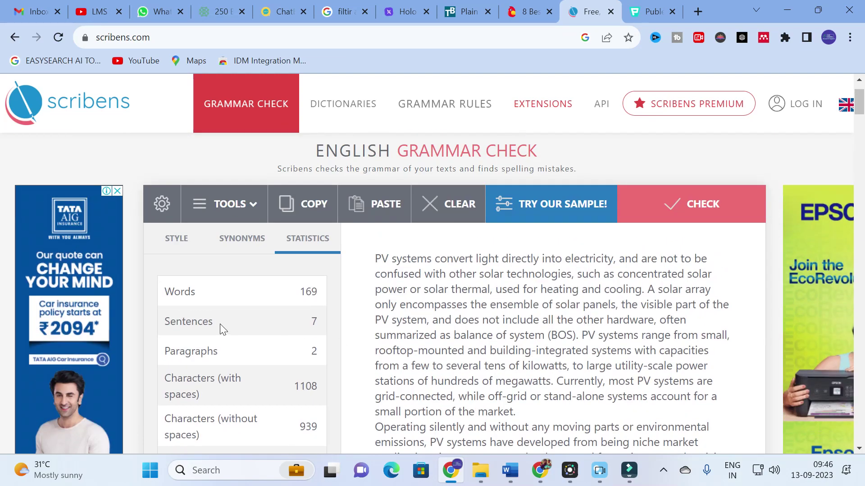
pyautogui.scroll(-2, 220, 324)
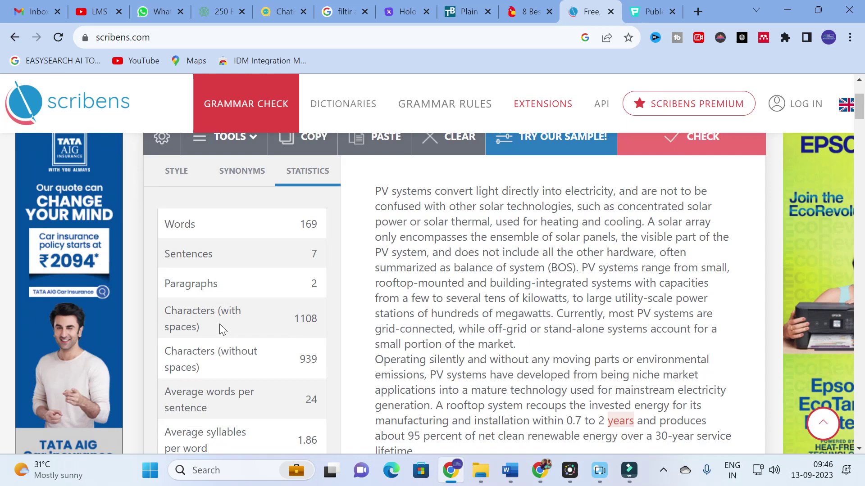
pyautogui.scroll(-2, 219, 323)
pyautogui.scroll(-2, 214, 317)
pyautogui.scroll(2, 211, 316)
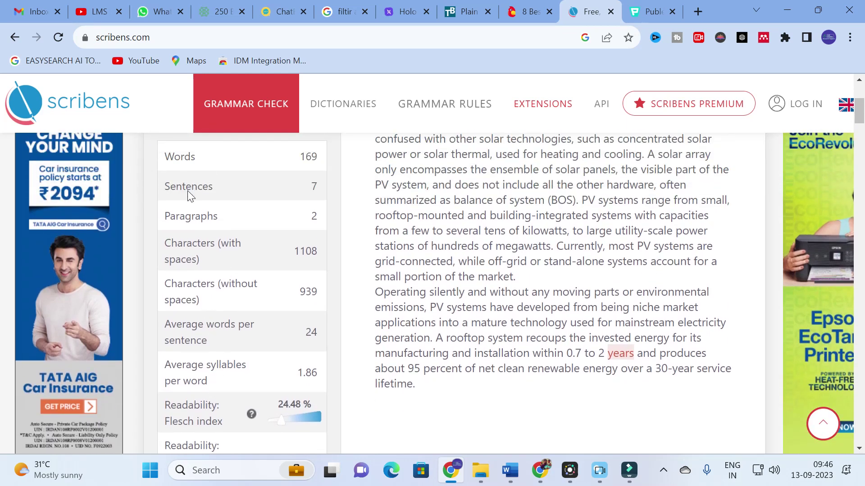
pyautogui.scroll(-5, 189, 195)
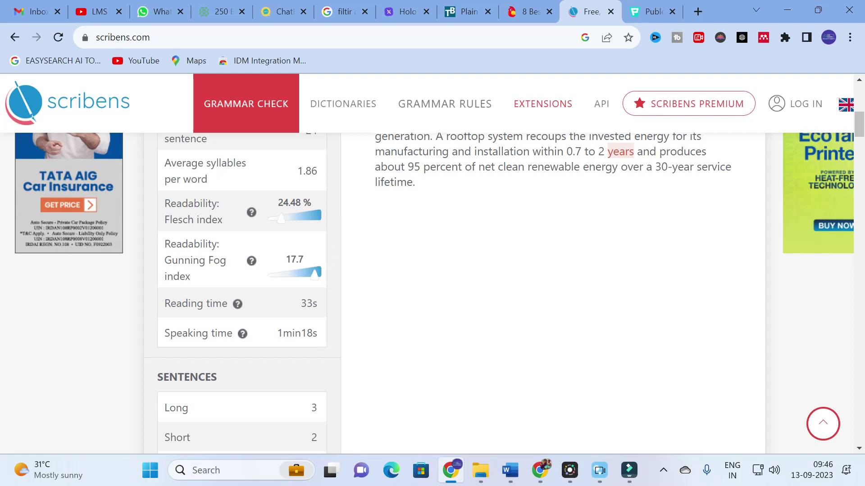
pyautogui.scroll(8, 450, 293)
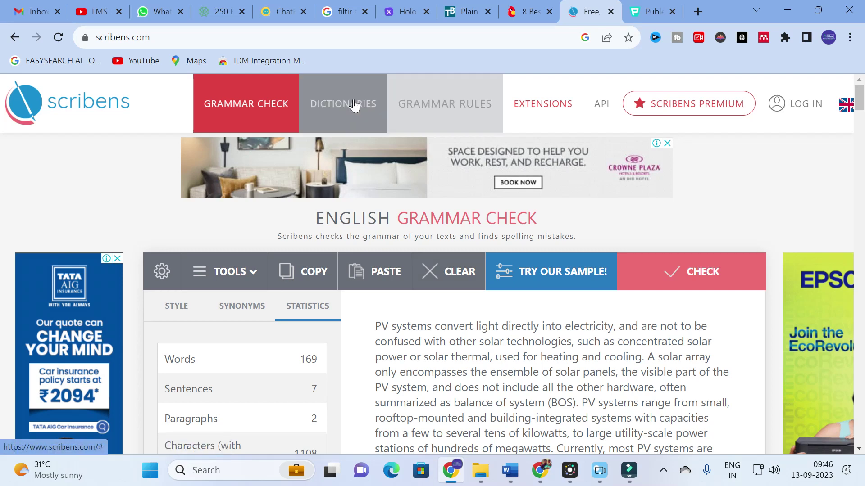
pyautogui.click(401, 104)
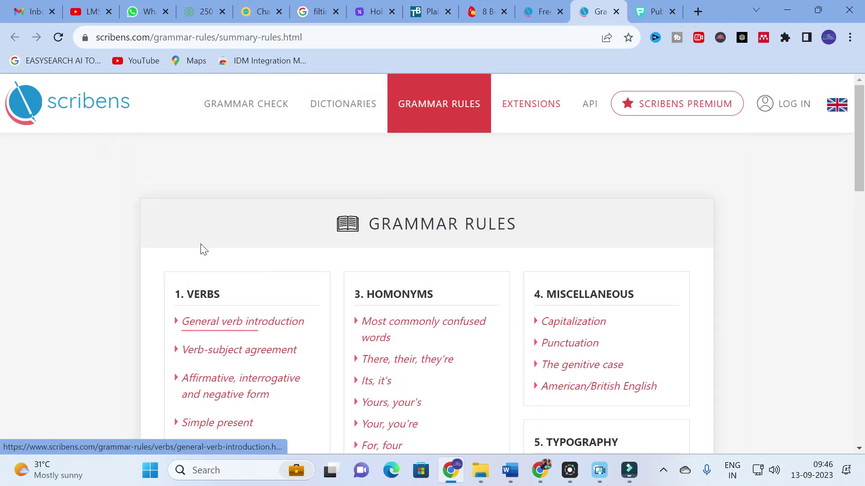
# - Browse the Grammar Rules summary and read the Simple present tense article under Verbs
pyautogui.scroll(-13, 537, 229)
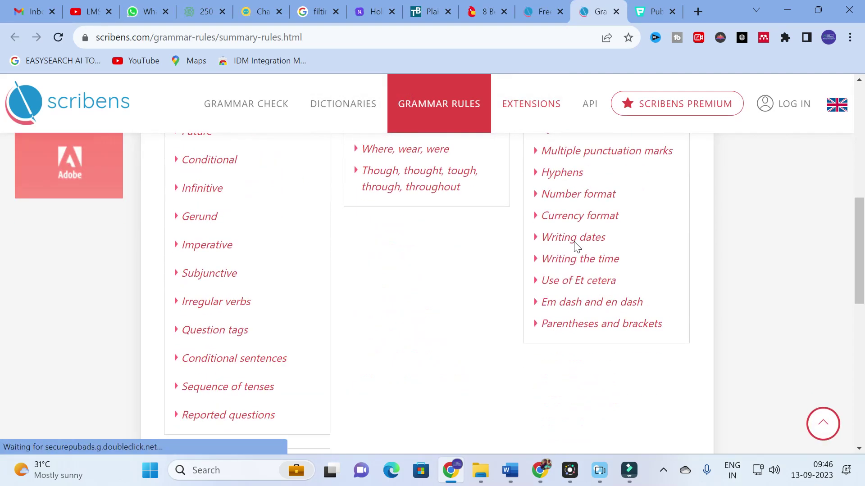
pyautogui.scroll(-5, 226, 266)
pyautogui.scroll(15, 212, 248)
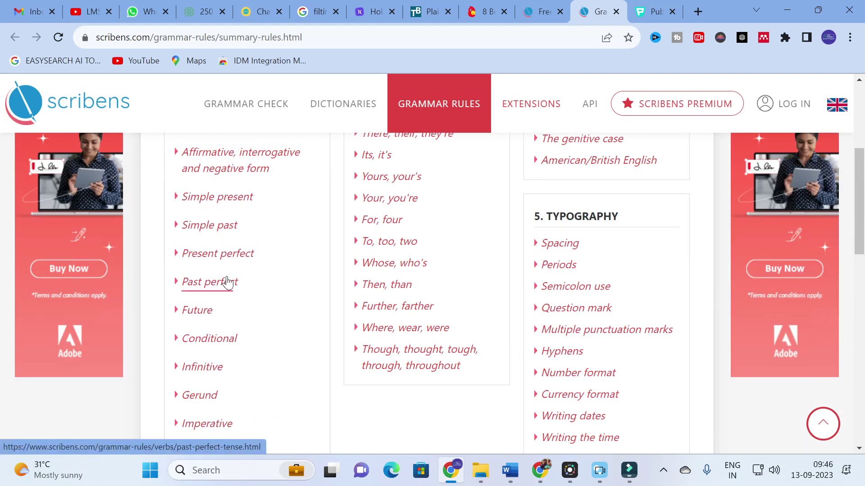
pyautogui.click(220, 197)
pyautogui.scroll(-20, 306, 223)
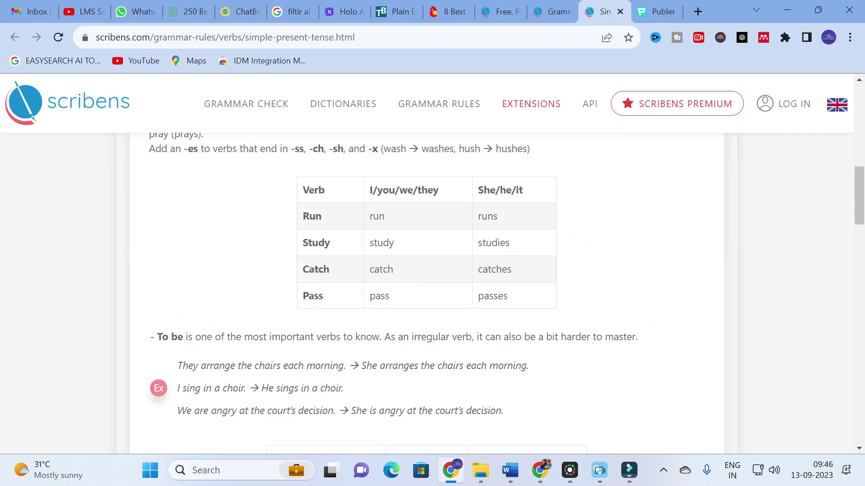
pyautogui.scroll(-10, 311, 230)
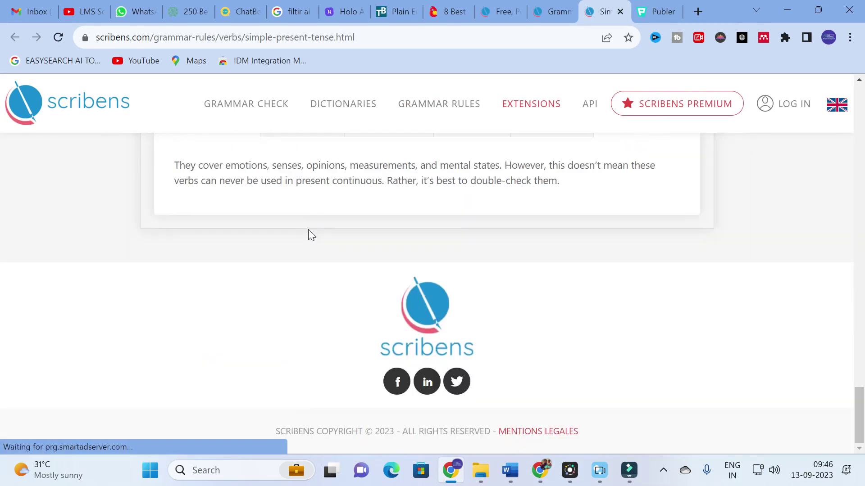
pyautogui.scroll(6, 308, 229)
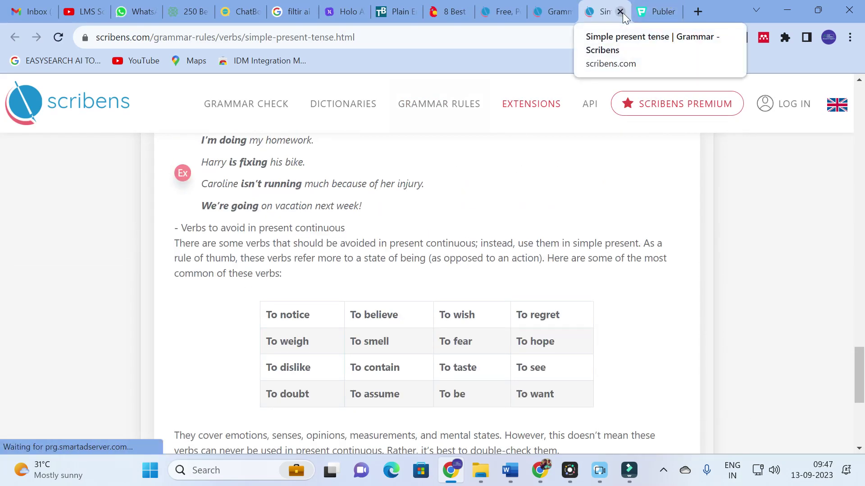
pyautogui.click(620, 12)
# - Scroll the Grammar Rules summary down to the Typography topics and Part of Speech section
pyautogui.scroll(4, 327, 240)
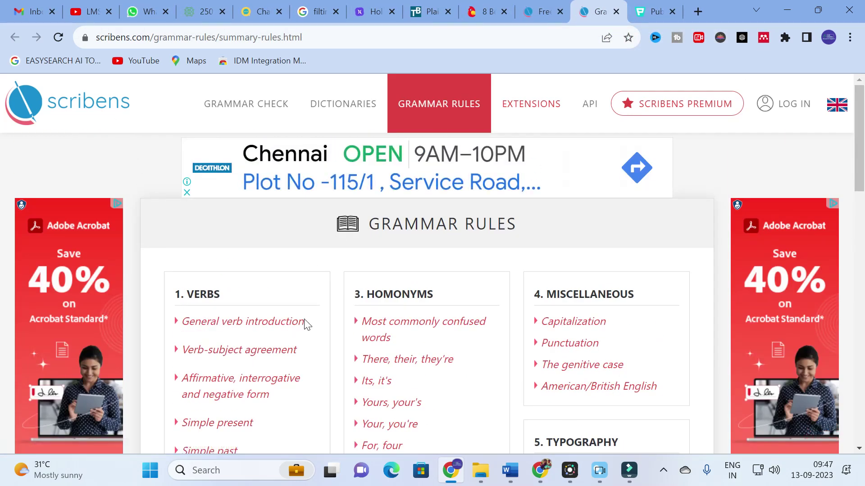
pyautogui.scroll(-6, 513, 328)
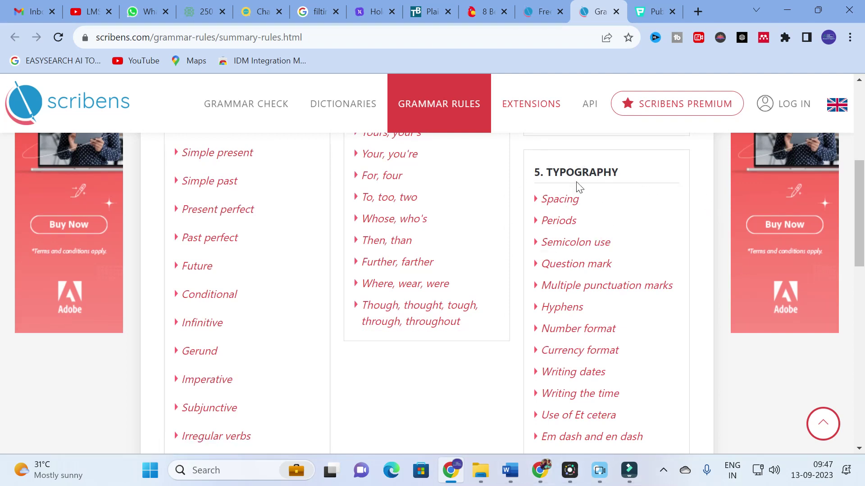
pyautogui.scroll(-2, 577, 187)
pyautogui.scroll(2, 576, 187)
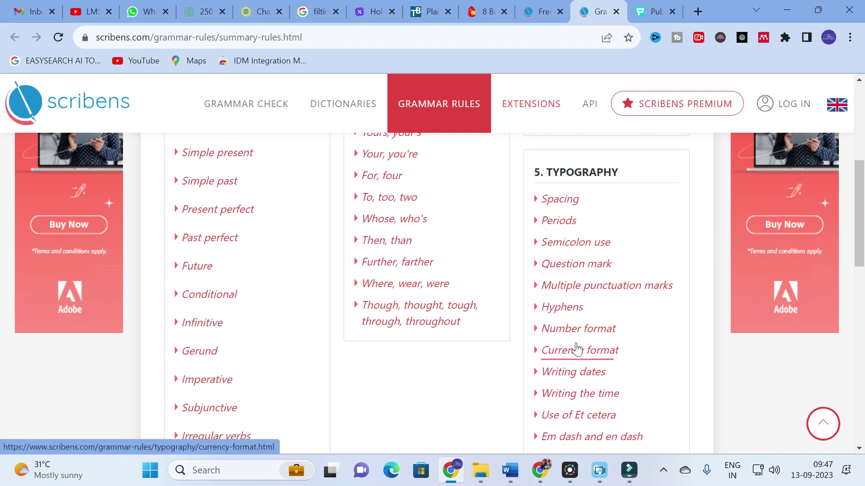
pyautogui.scroll(-1, 588, 357)
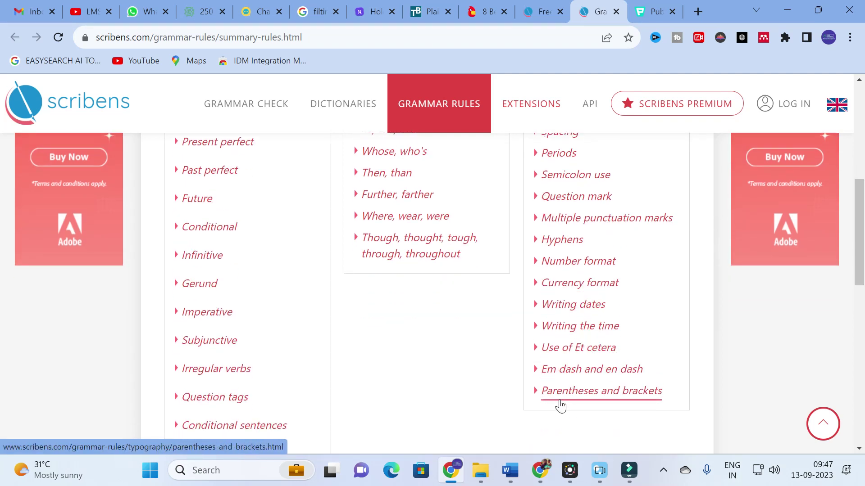
pyautogui.scroll(-3, 464, 321)
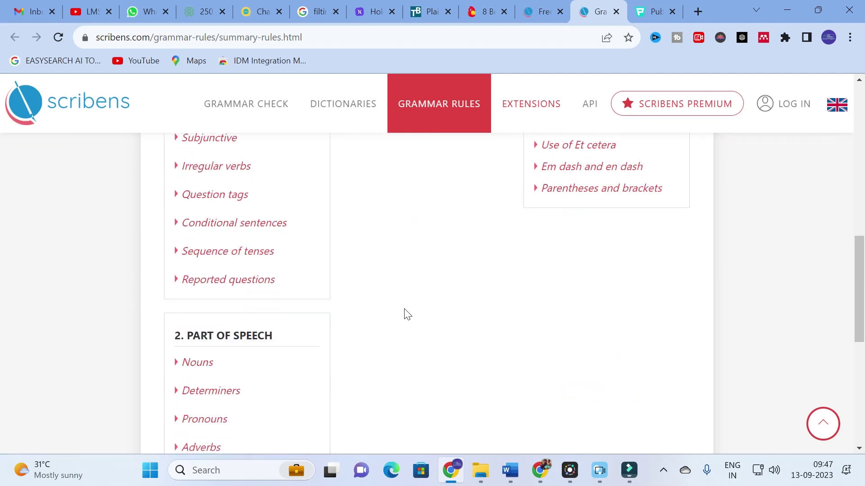
pyautogui.scroll(4, 403, 314)
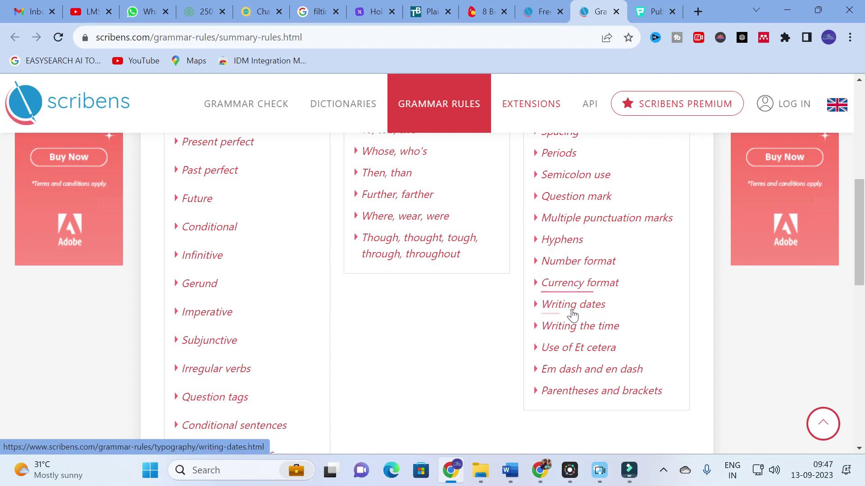
# - Read the Use of Et cetera article on comma and period placement around 'etc.'
pyautogui.click(579, 349)
pyautogui.scroll(-1, 283, 253)
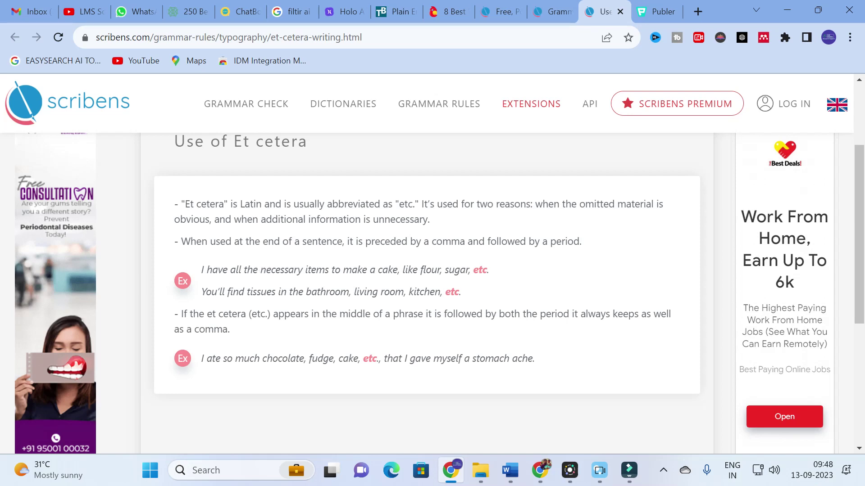
pyautogui.scroll(3, 426, 288)
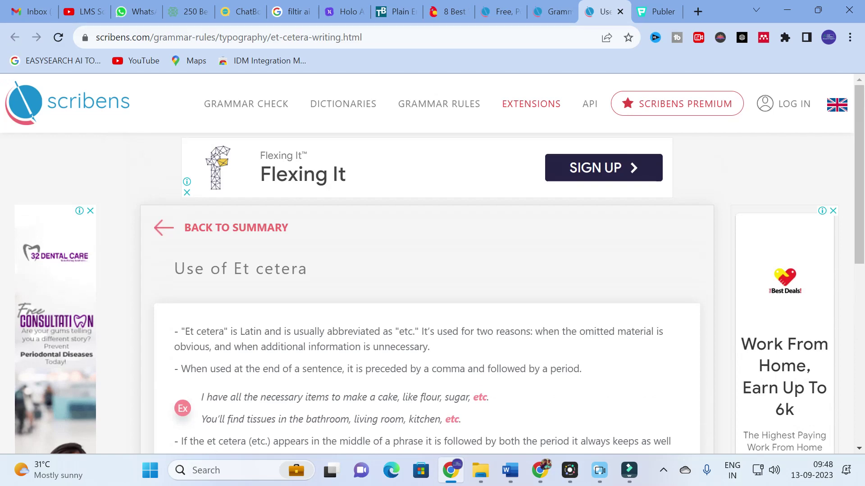
# - Close the Et cetera article, glance at TextBuddy, then return to the Grammar Rules summary
pyautogui.click(621, 11)
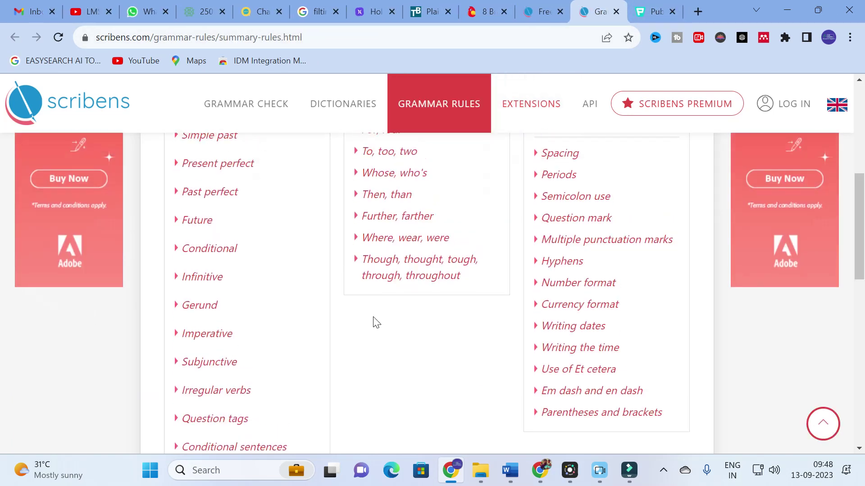
pyautogui.scroll(7, 376, 323)
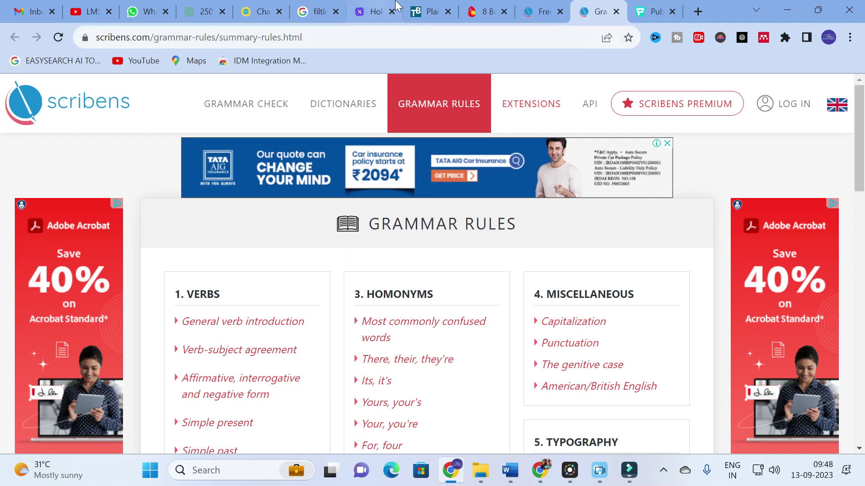
pyautogui.click(442, 10)
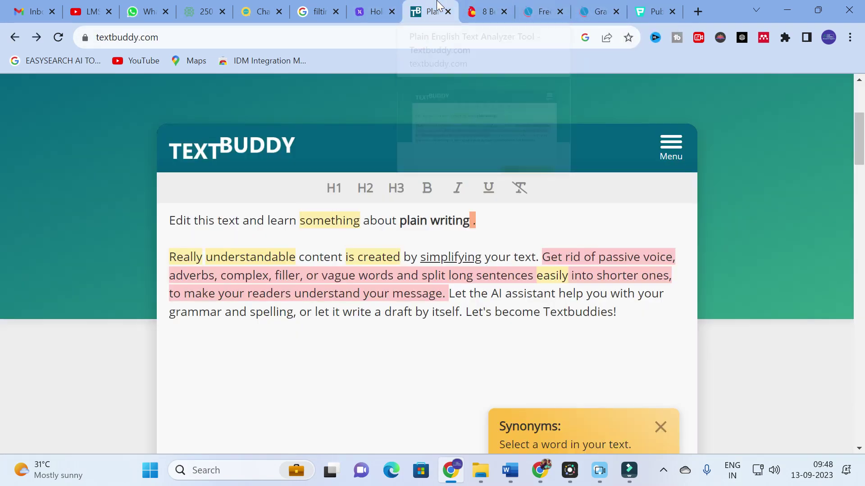
pyautogui.click(599, 11)
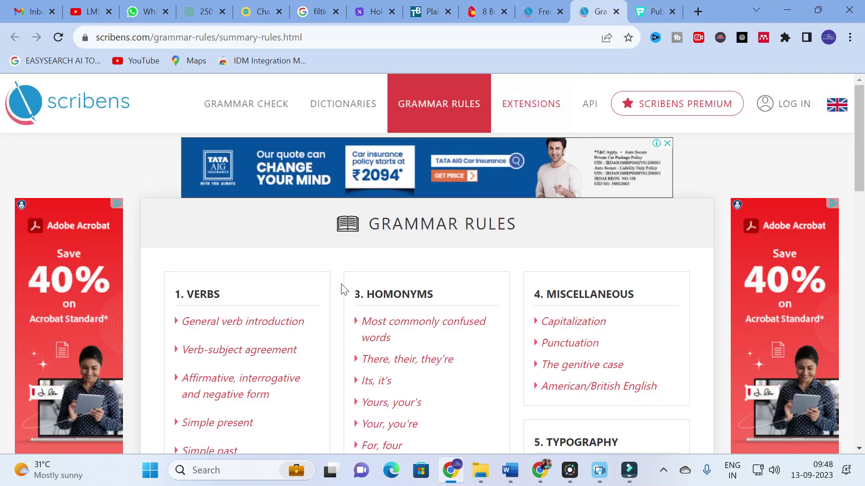